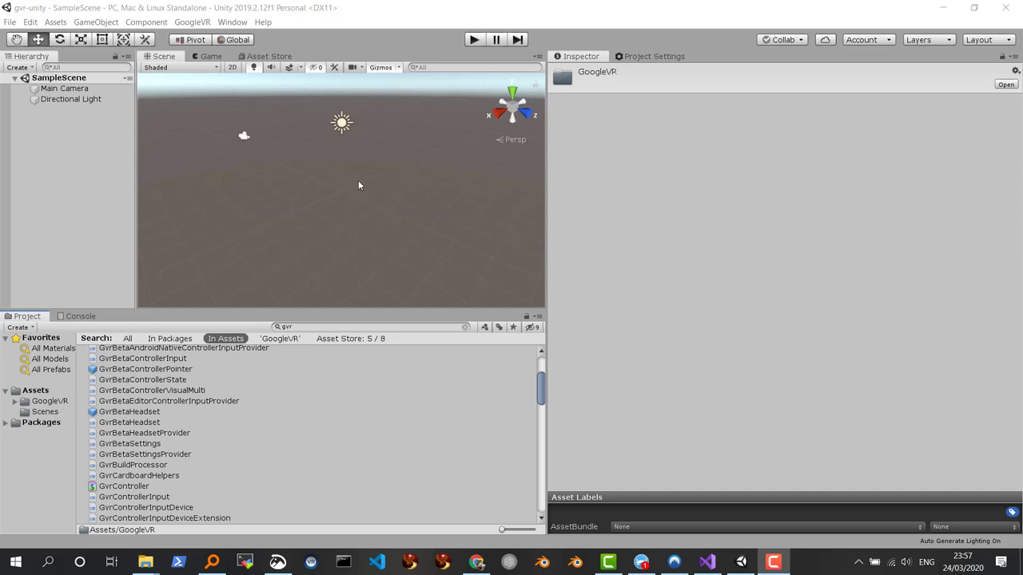
# Step: Browse from the GoogleVR folder into the Scenes folder in the Project panel
pyautogui.click(50, 401)
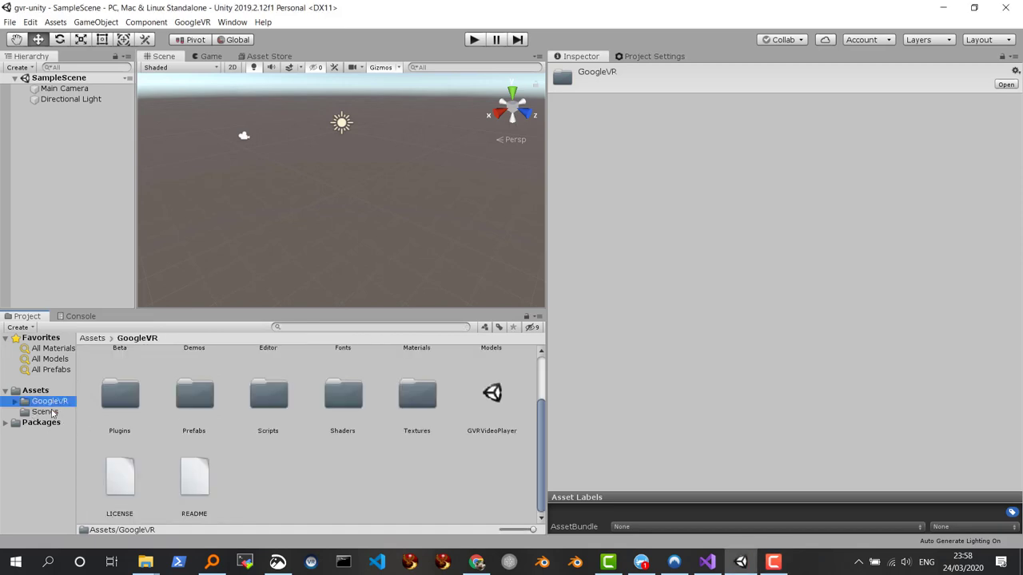
pyautogui.click(45, 412)
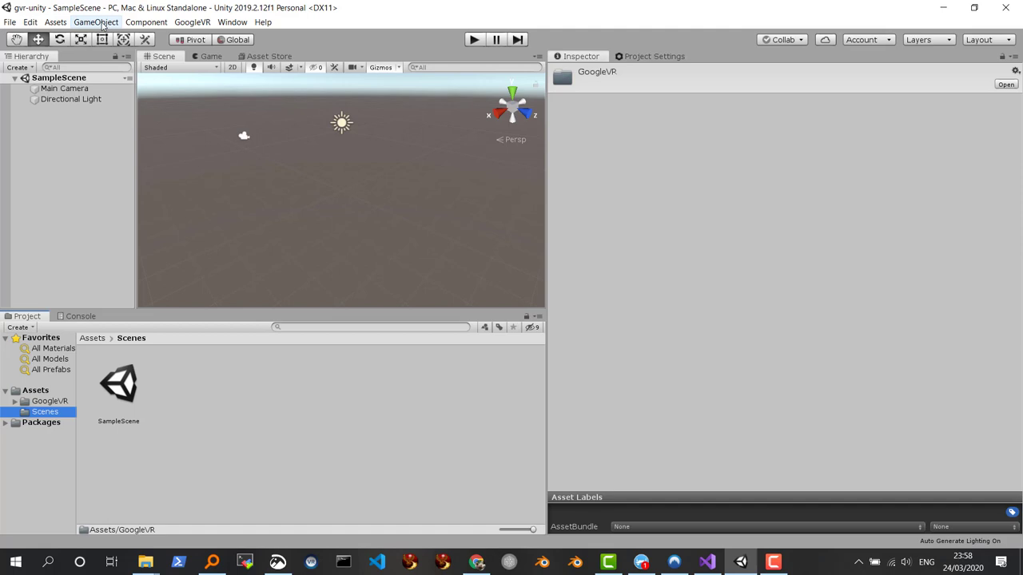
# Step: Add a 3D Plane at the origin via GameObject > 3D Object > Plane
pyautogui.click(102, 25)
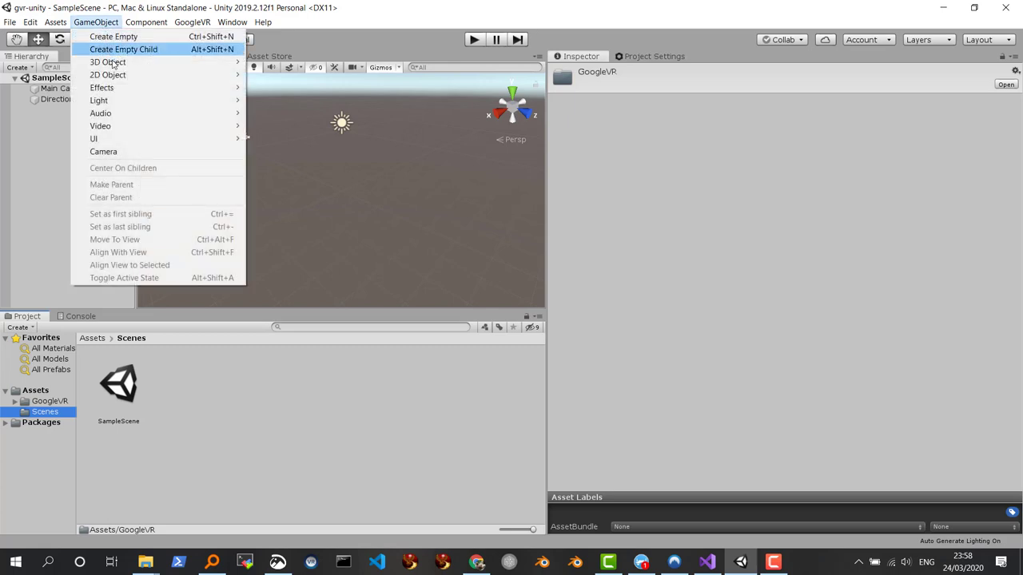
pyautogui.moveTo(157, 67)
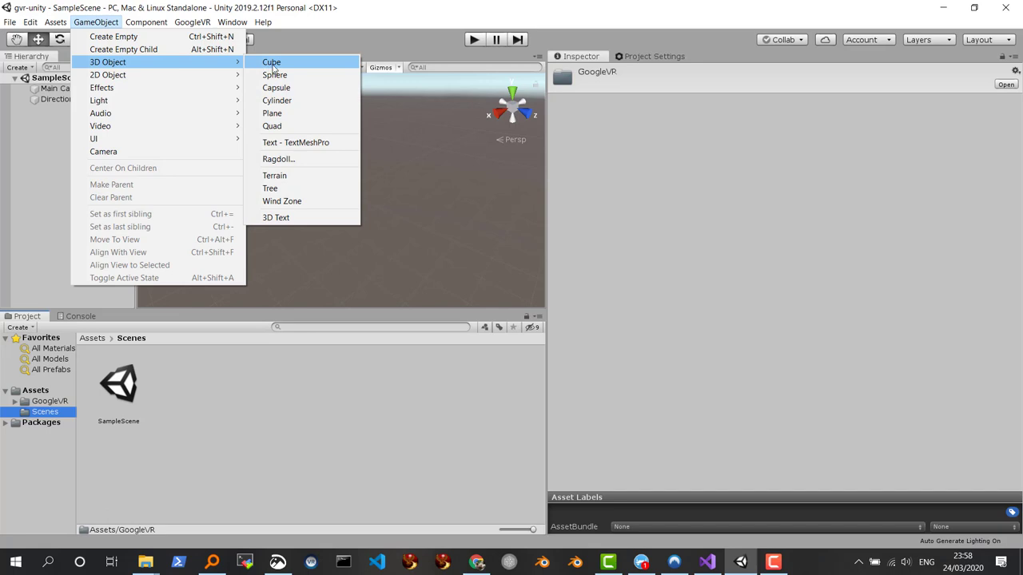
pyautogui.click(272, 113)
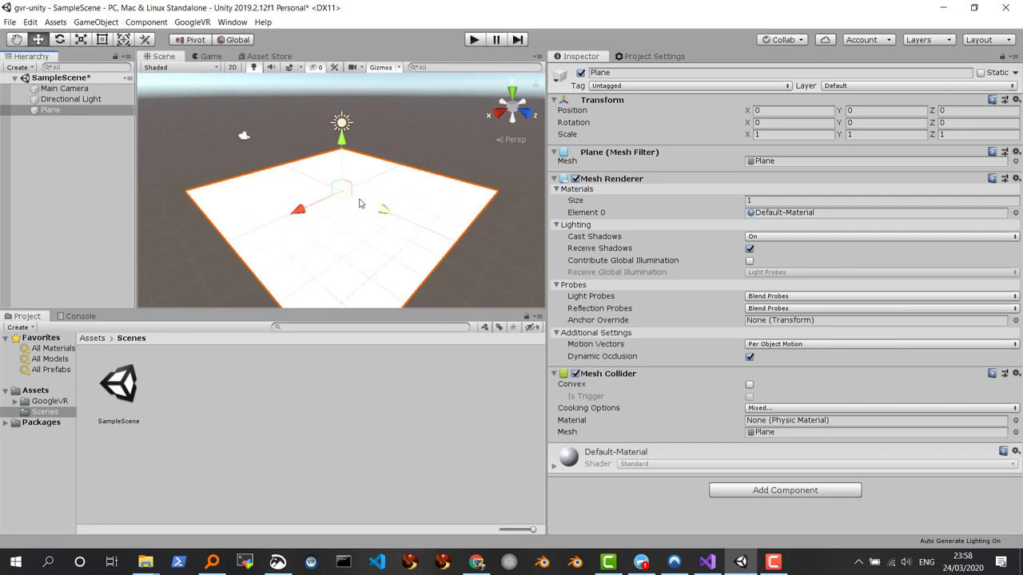
# Step: Add a 3D Cube via GameObject > 3D Object > Cube
pyautogui.click(85, 23)
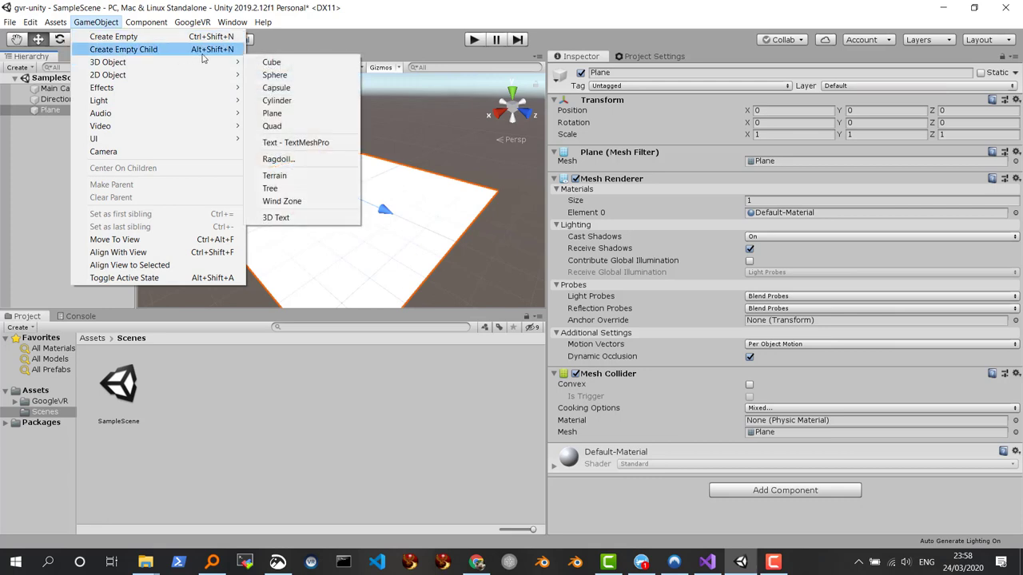
pyautogui.moveTo(112, 62)
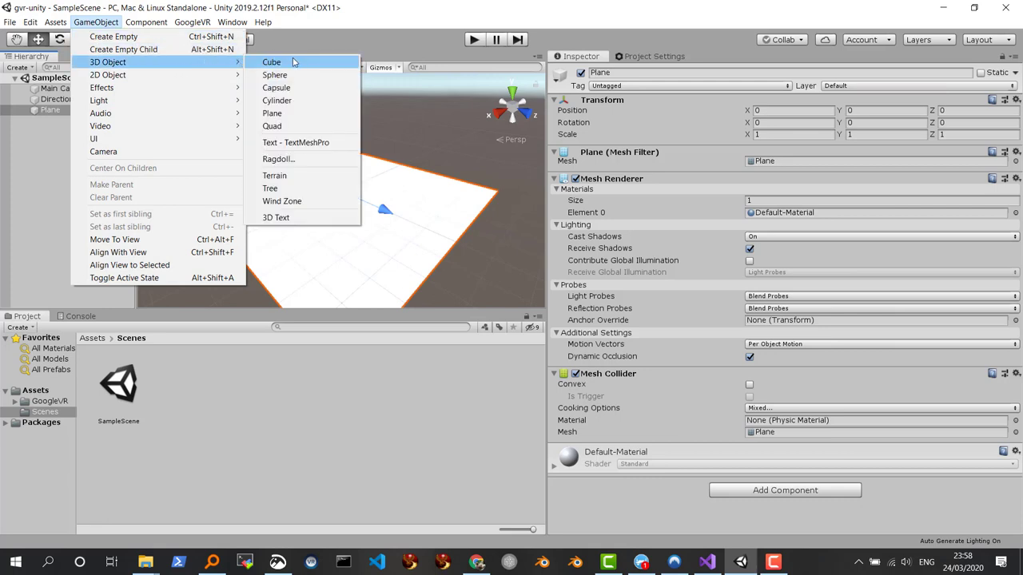
pyautogui.click(294, 62)
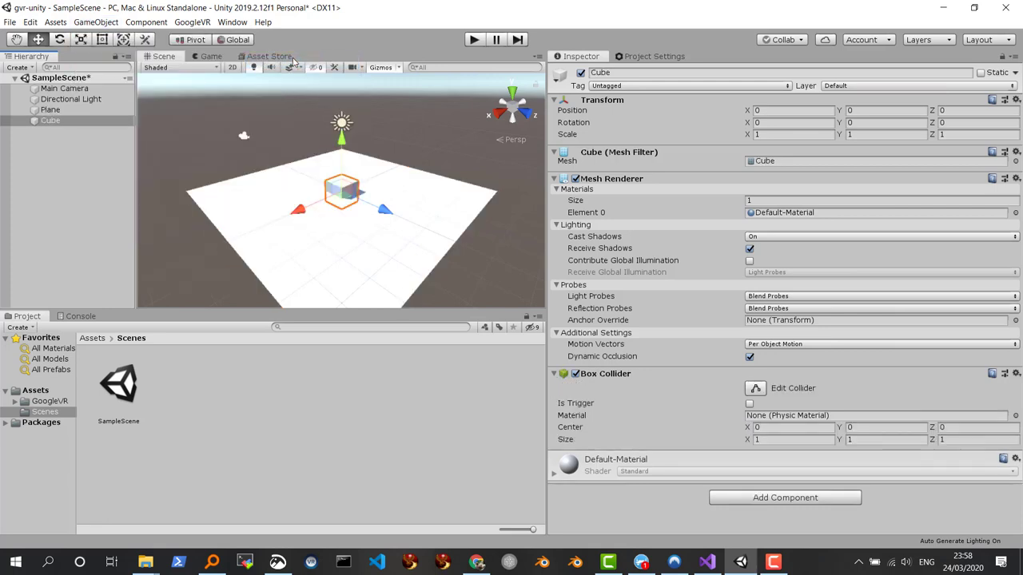
# Step: Drag the cube up to Y 0.92 so it sits above the plane
pyautogui.click(340, 142)
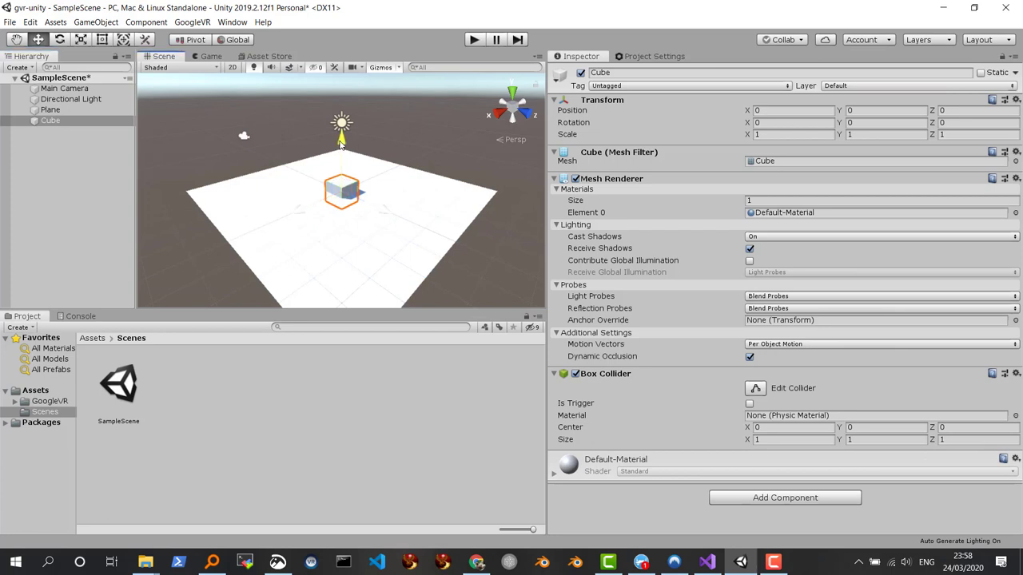
pyautogui.moveTo(341, 142); pyautogui.dragTo(331, 190)
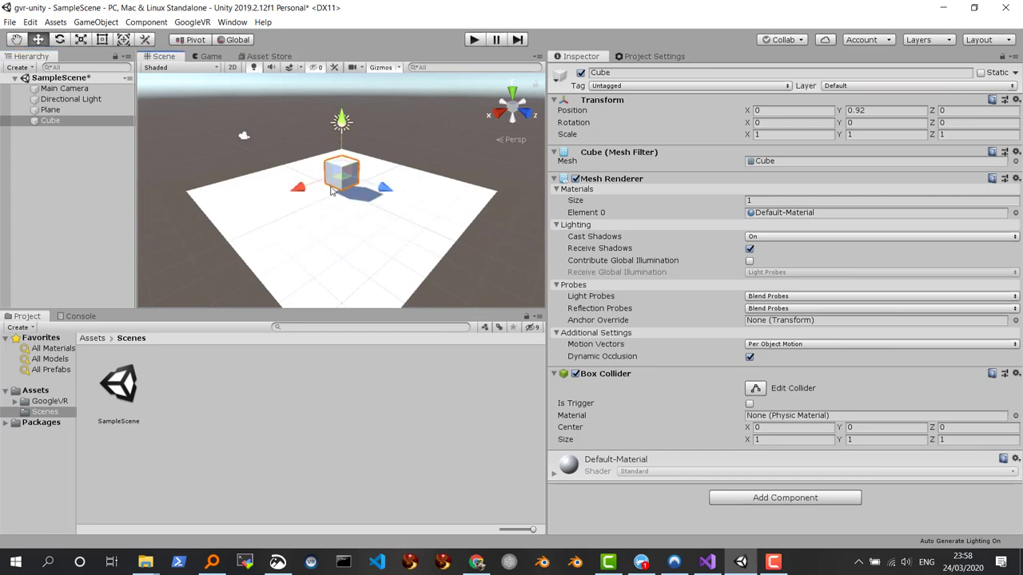
pyautogui.scroll(3, 340, 204)
pyautogui.scroll(3, 342, 206)
pyautogui.scroll(2, 343, 208)
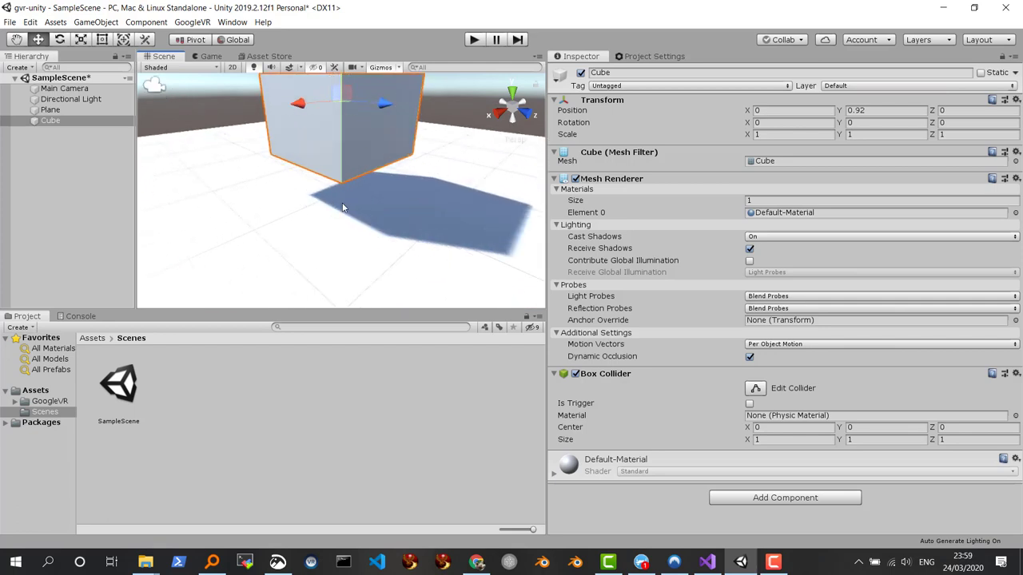
pyautogui.scroll(-2, 343, 207)
pyautogui.scroll(-2, 343, 209)
pyautogui.scroll(-2, 342, 210)
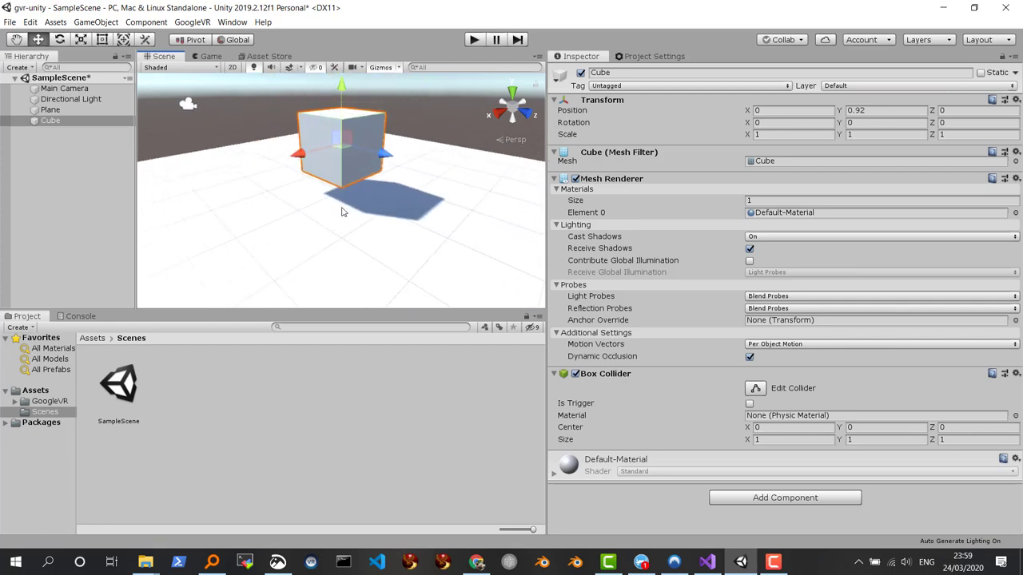
pyautogui.scroll(-2, 341, 212)
pyautogui.scroll(-2, 341, 212)
pyautogui.scroll(-2, 342, 211)
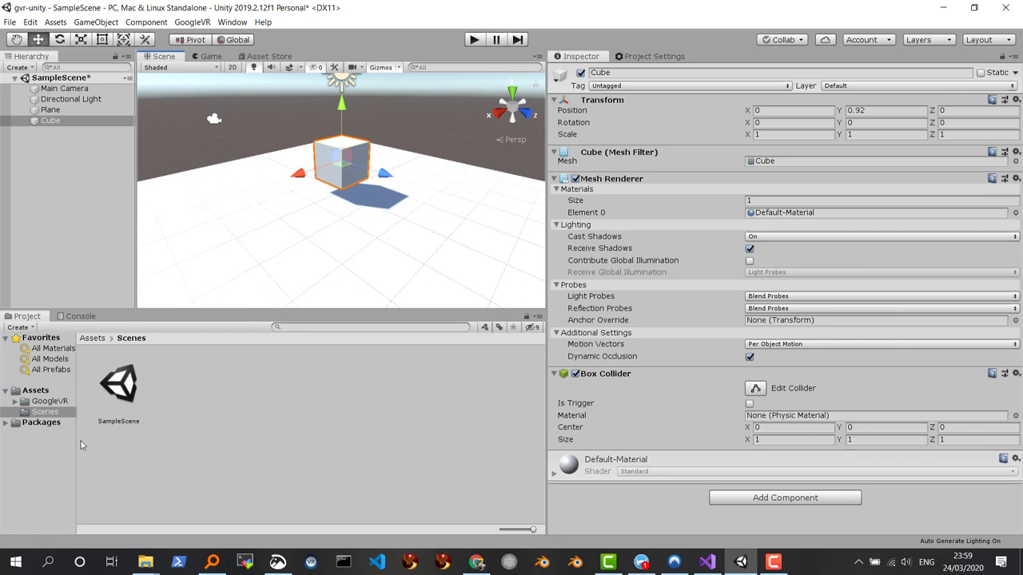
# Step: Create a new material named 'red' in the Scenes folder
pyautogui.rightClick(203, 384)
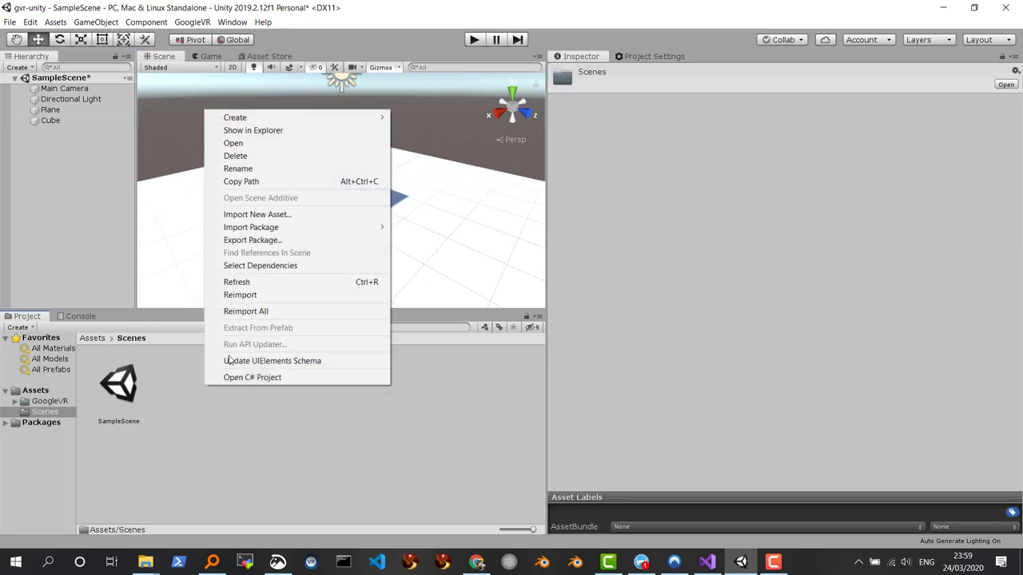
pyautogui.moveTo(307, 124)
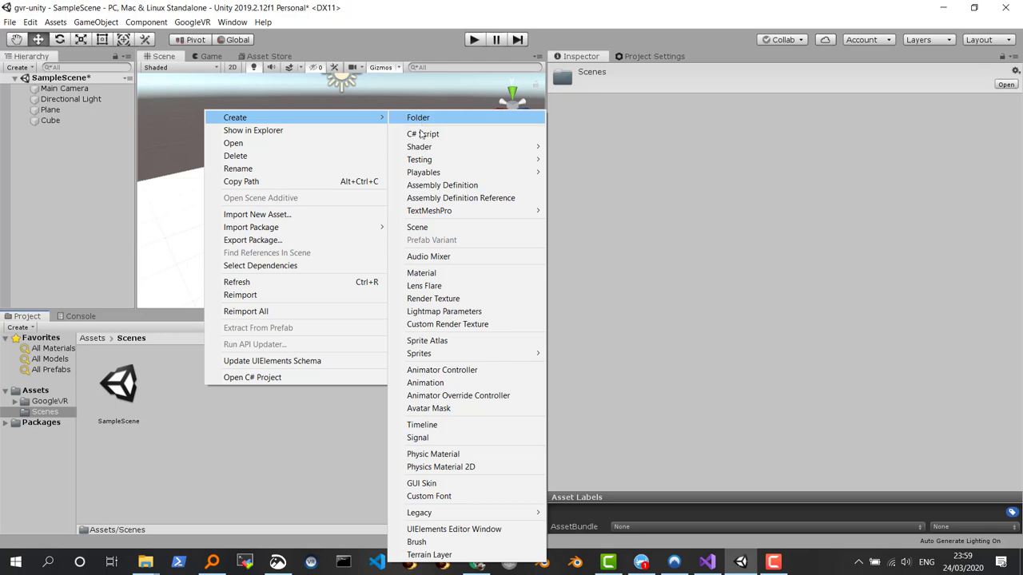
pyautogui.click(440, 274)
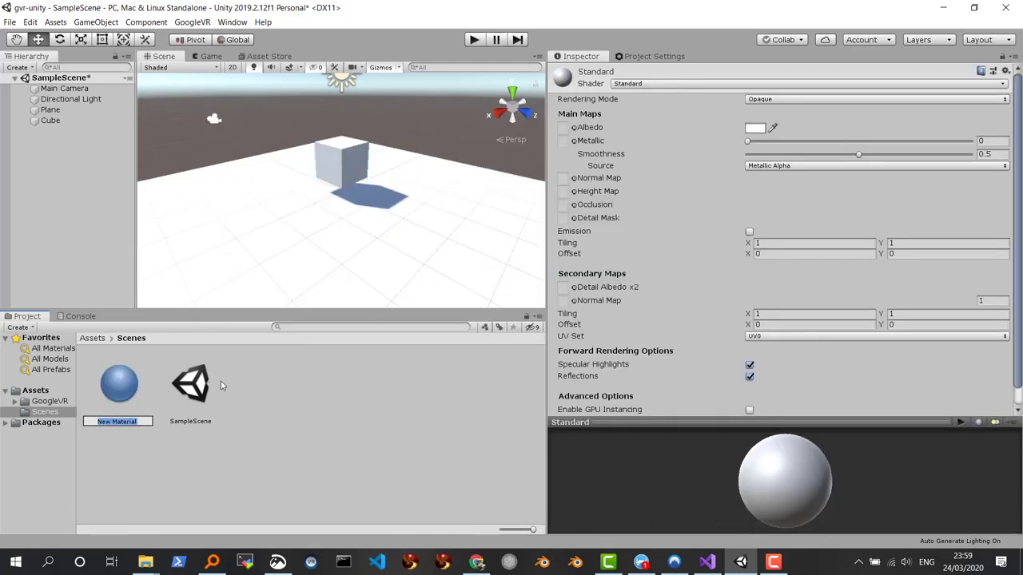
pyautogui.write('red')
pyautogui.press('Return')
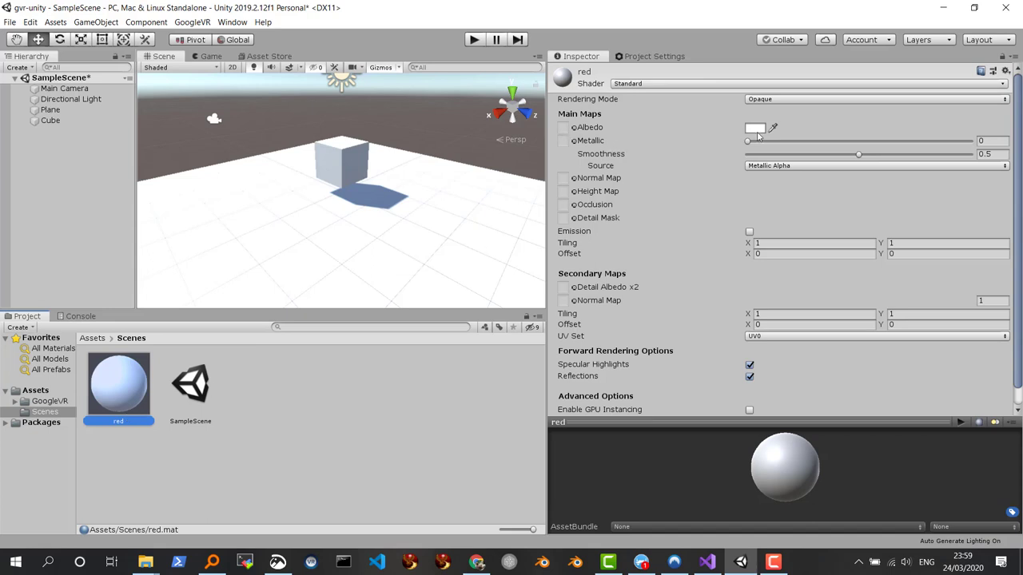
# Step: Set the red material's Albedo colour to bright red F8340B
pyautogui.click(754, 128)
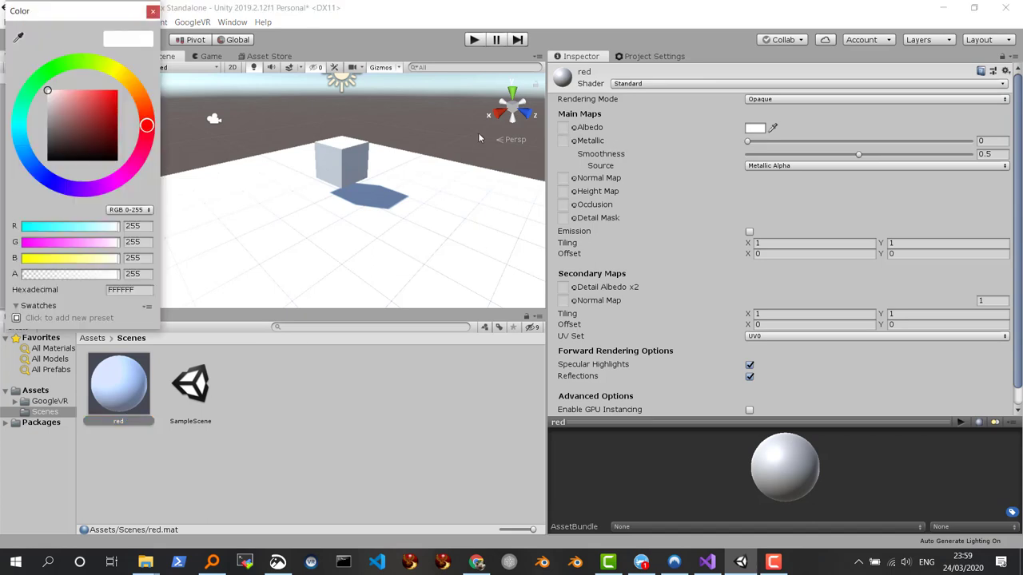
pyautogui.click(146, 115)
pyautogui.click(116, 93)
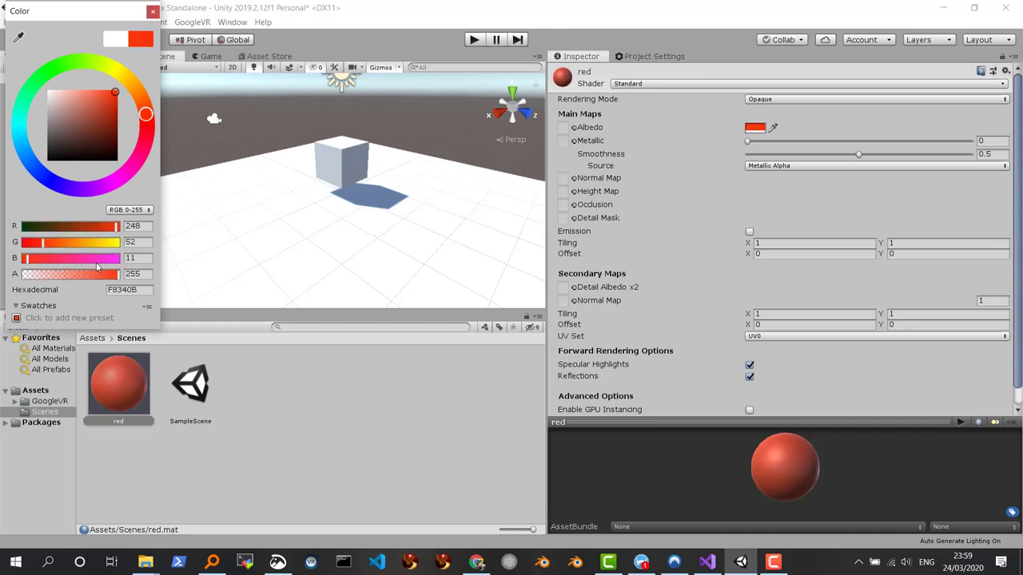
pyautogui.click(118, 381)
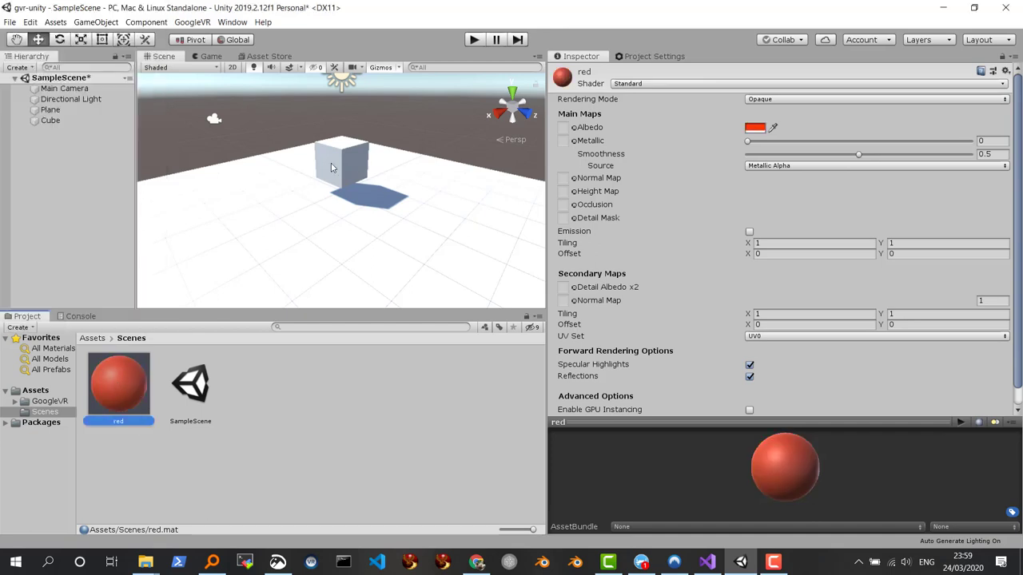
# Step: Drop the red material onto the Cube and select the Cube to view its components
pyautogui.moveTo(112, 388); pyautogui.dragTo(323, 171)
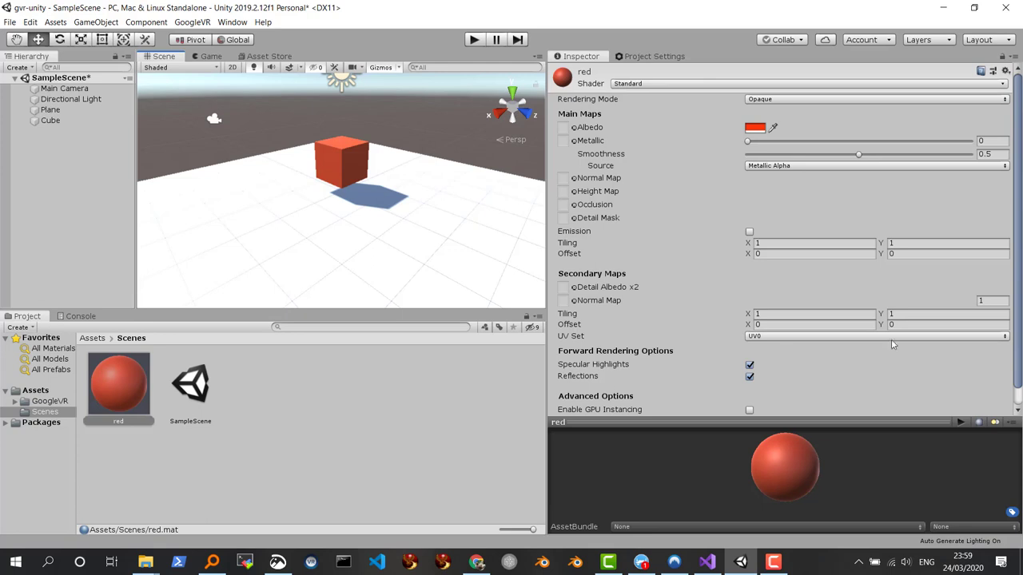
pyautogui.moveTo(1020, 280); pyautogui.dragTo(1018, 297)
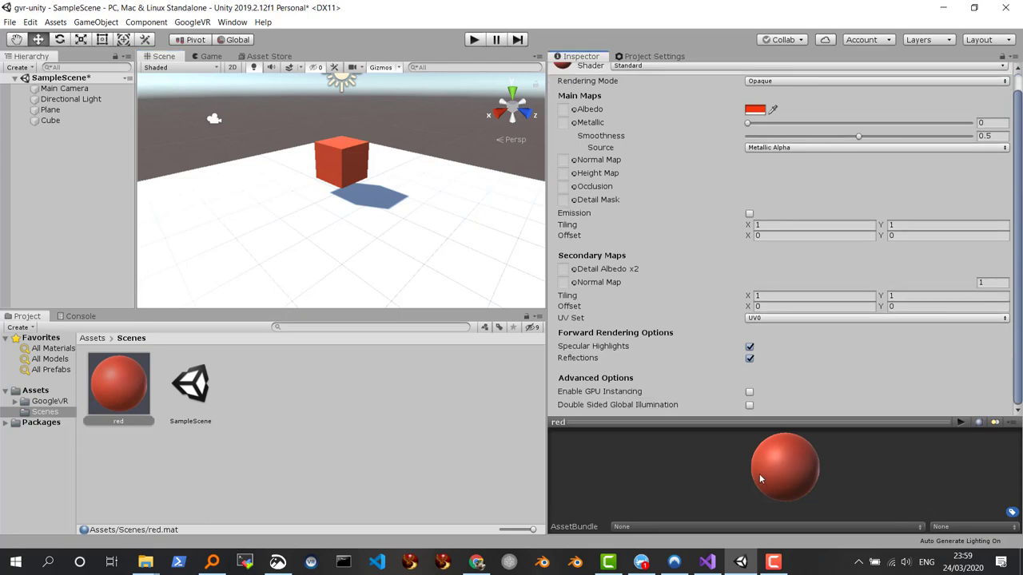
pyautogui.click(344, 162)
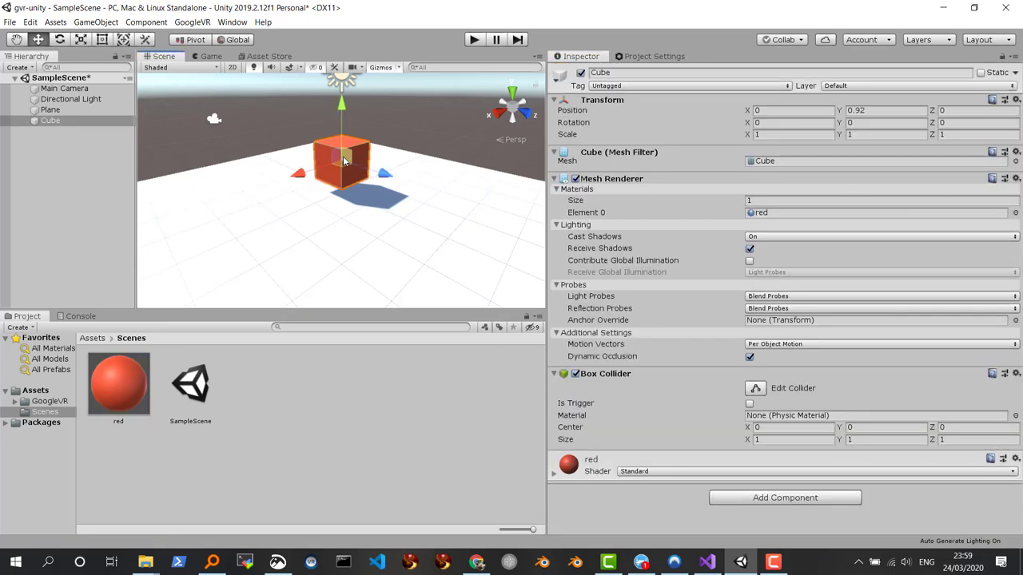
# Step: Create a new script named Ruota through the Cube's Add Component menu and attach it
pyautogui.click(779, 497)
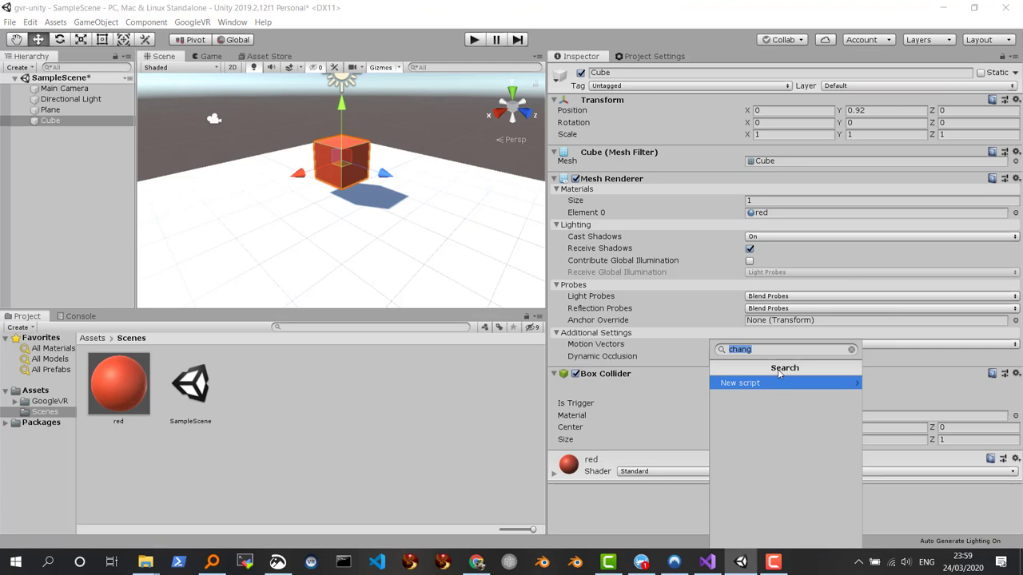
pyautogui.write('R')
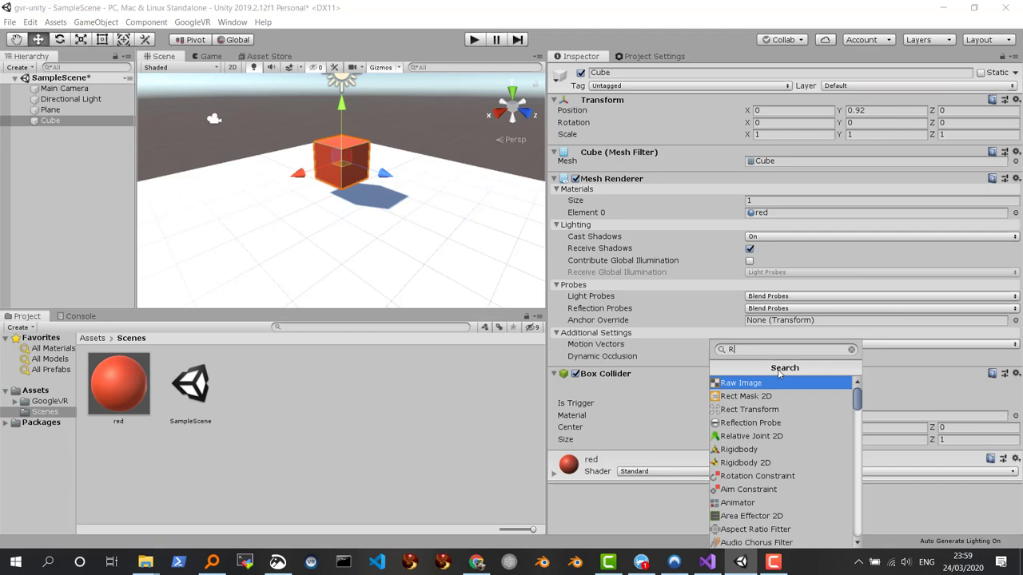
pyautogui.write('u')
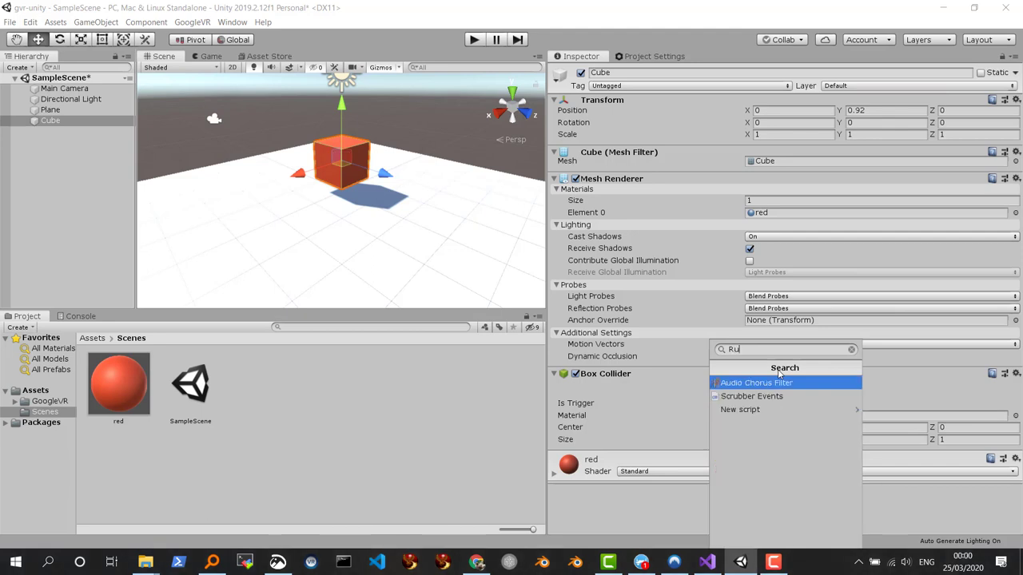
pyautogui.write('ota')
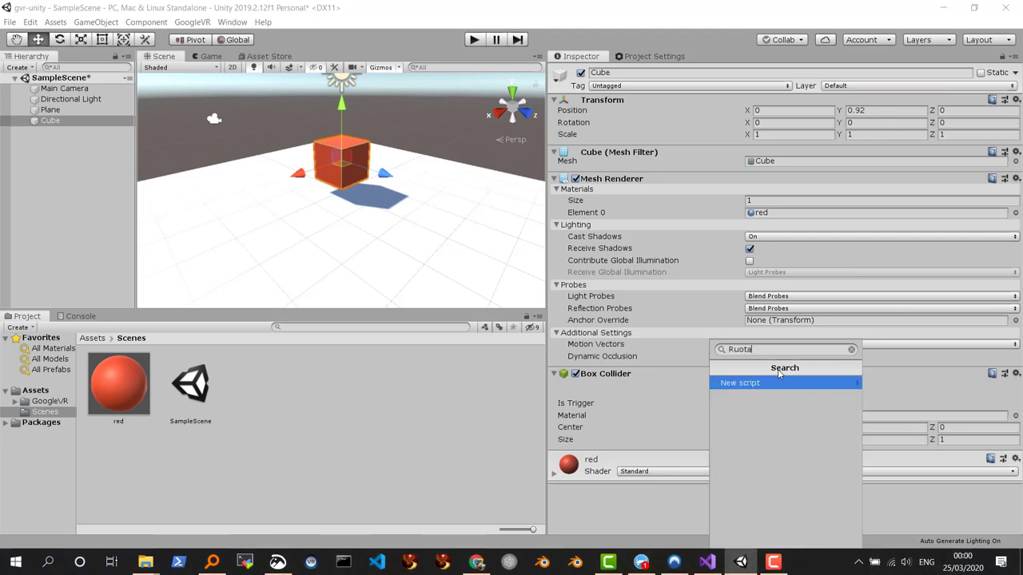
pyautogui.doubleClick(732, 350)
pyautogui.click(765, 385)
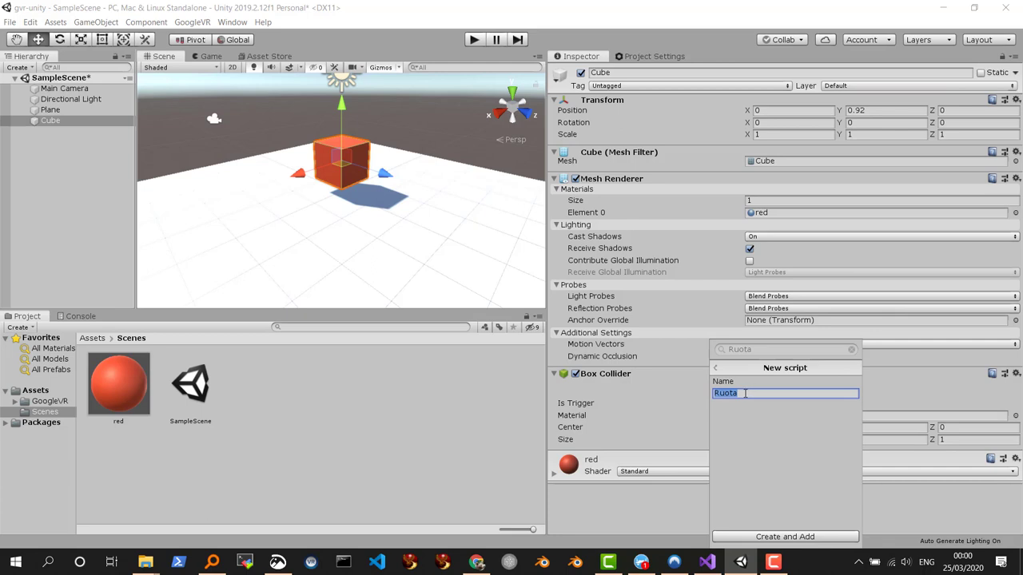
pyautogui.click(780, 536)
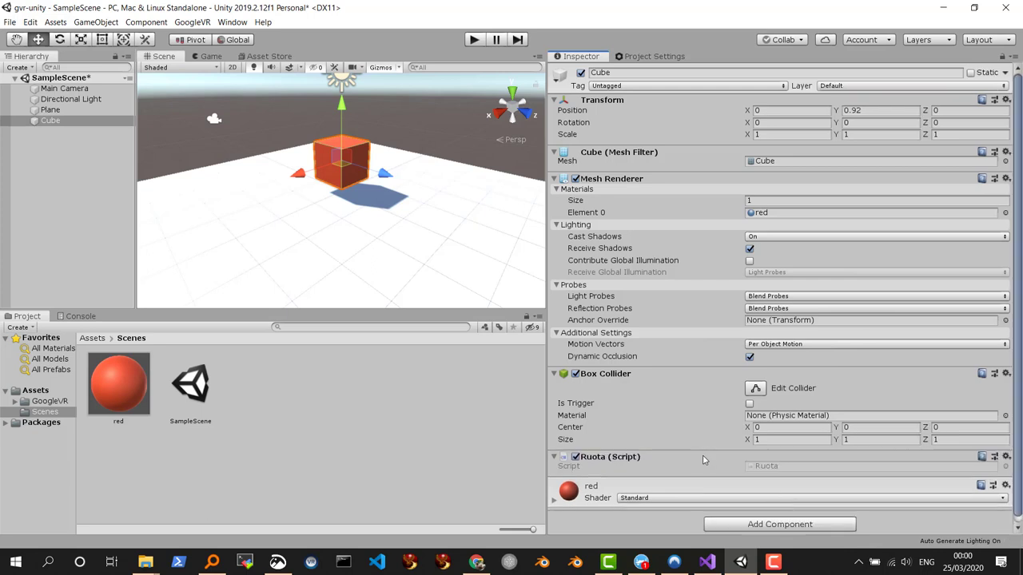
# Step: Close changeColor.cs in the cardboard Visual Studio project and return to Unity
pyautogui.moveTo(709, 563)
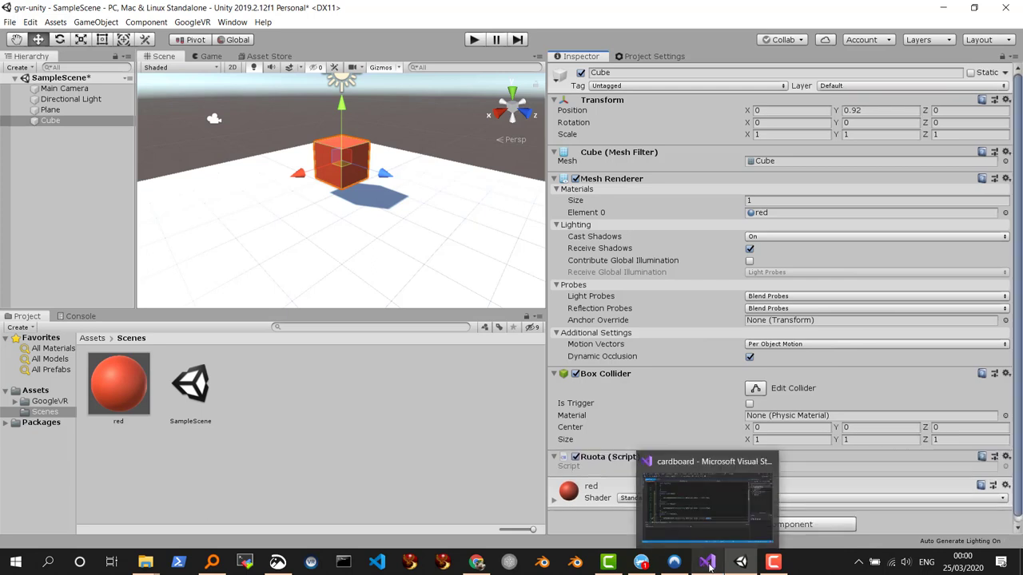
pyautogui.click(709, 565)
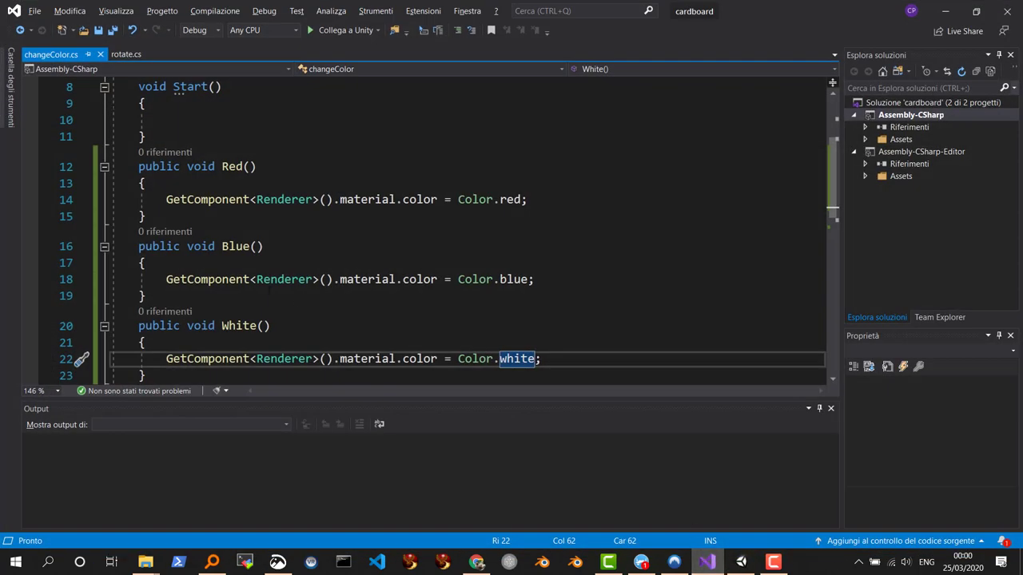
pyautogui.click(100, 54)
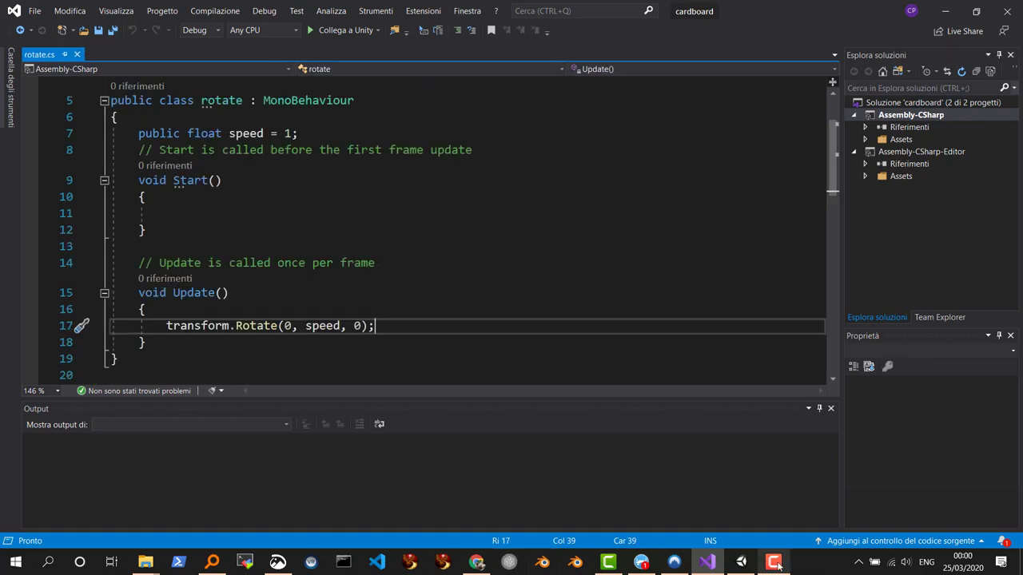
pyautogui.click(741, 563)
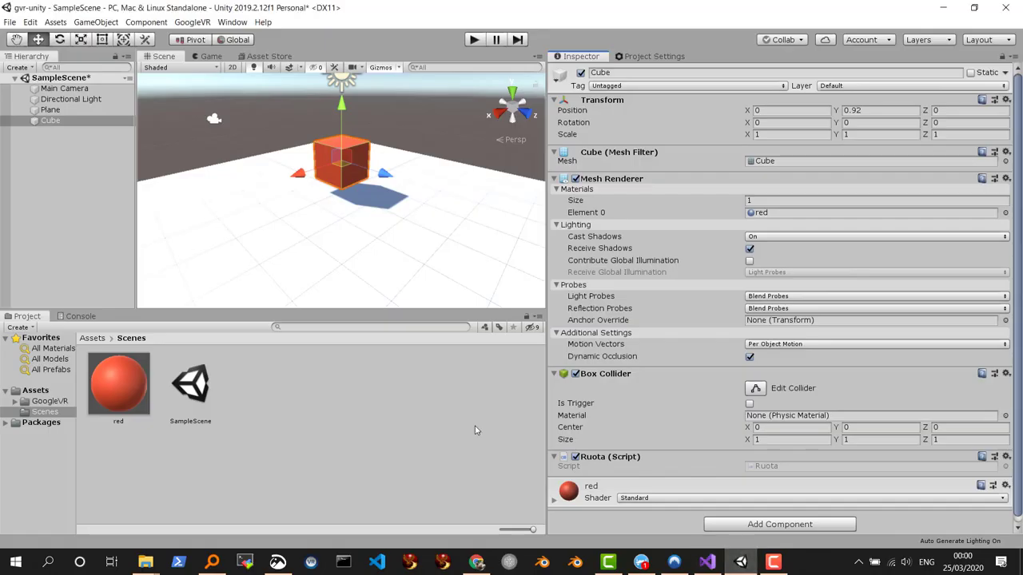
# Step: Move the Ruota script into the Scenes folder, open Scenes, and switch to Visual Studio
pyautogui.scroll(-1, 799, 388)
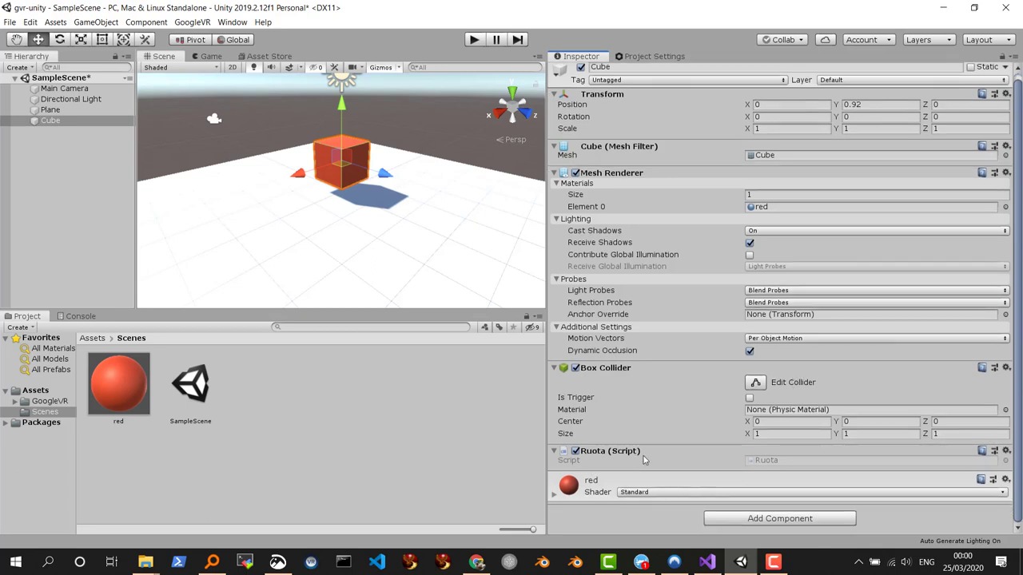
pyautogui.click(770, 461)
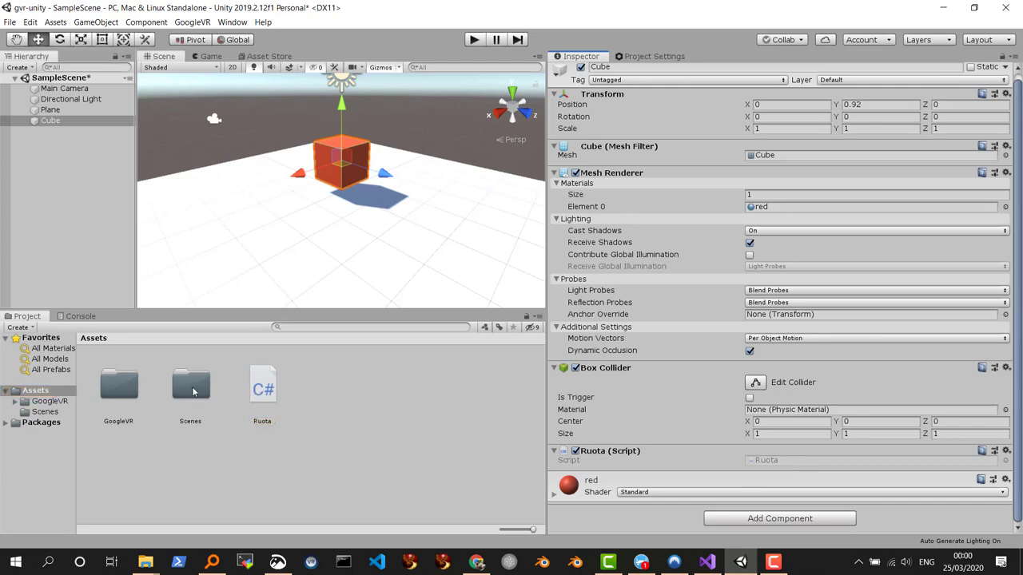
pyautogui.click(270, 389)
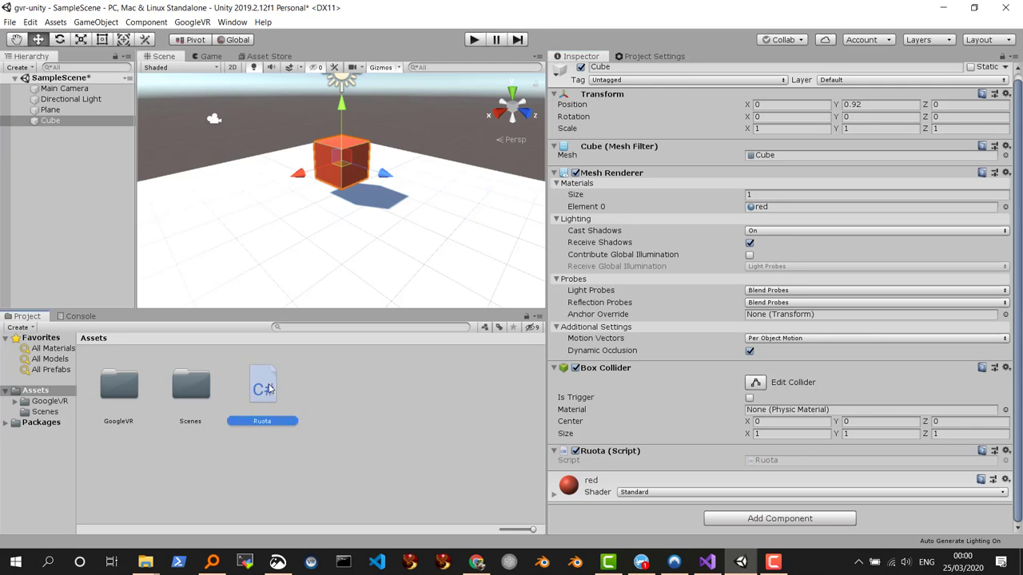
pyautogui.moveTo(270, 389); pyautogui.dragTo(200, 389)
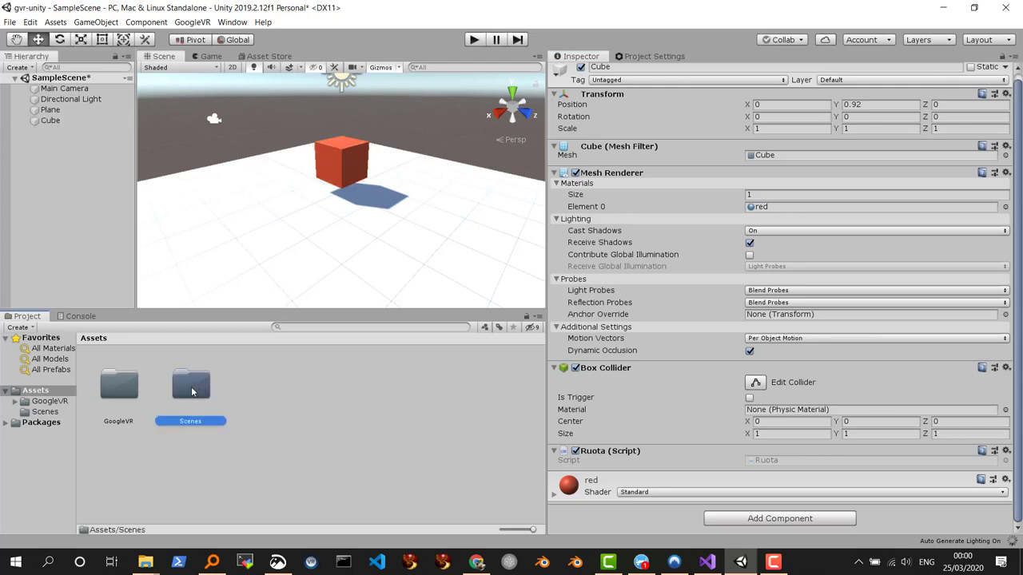
pyautogui.doubleClick(192, 390)
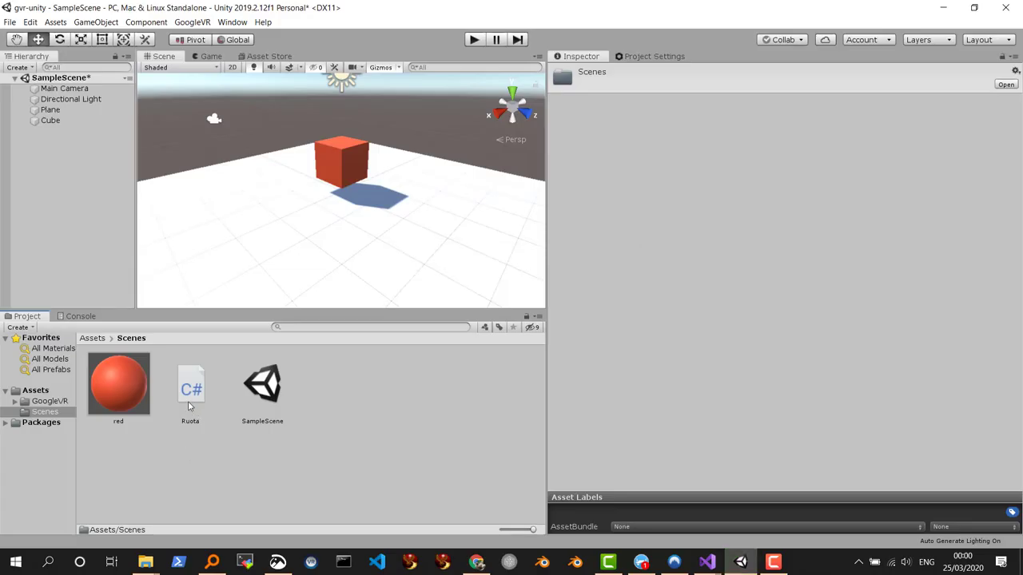
pyautogui.click(722, 561)
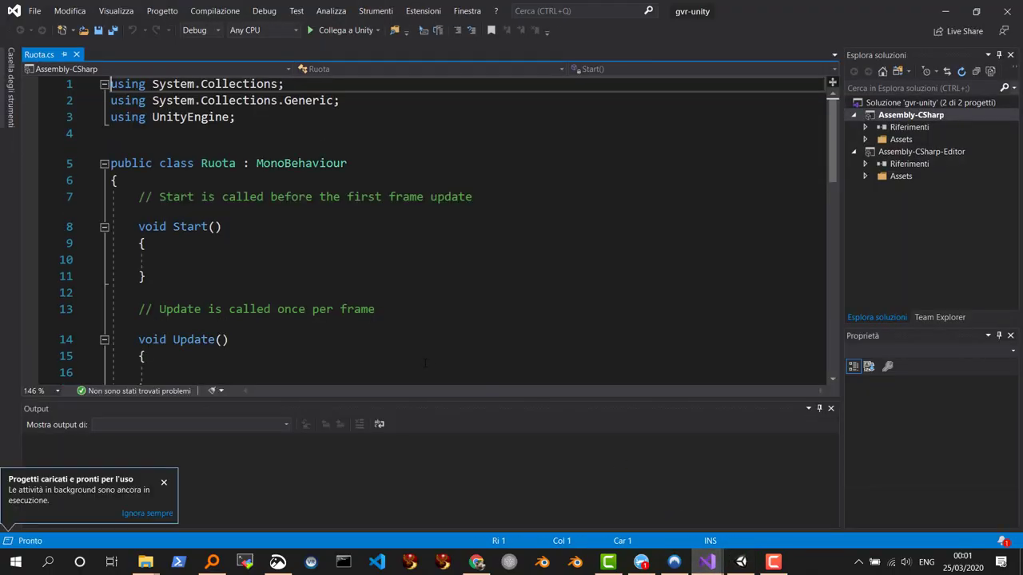
# Step: Start the Update body with lowercase 'transform.' on line 16 of Ruota.cs
pyautogui.click(165, 483)
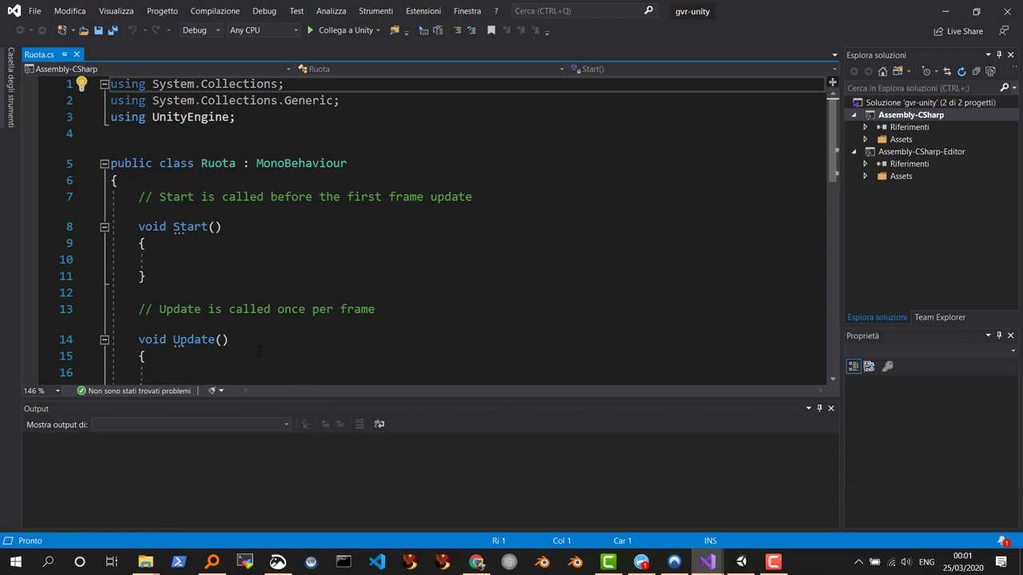
pyautogui.scroll(-2, 258, 351)
pyautogui.click(193, 275)
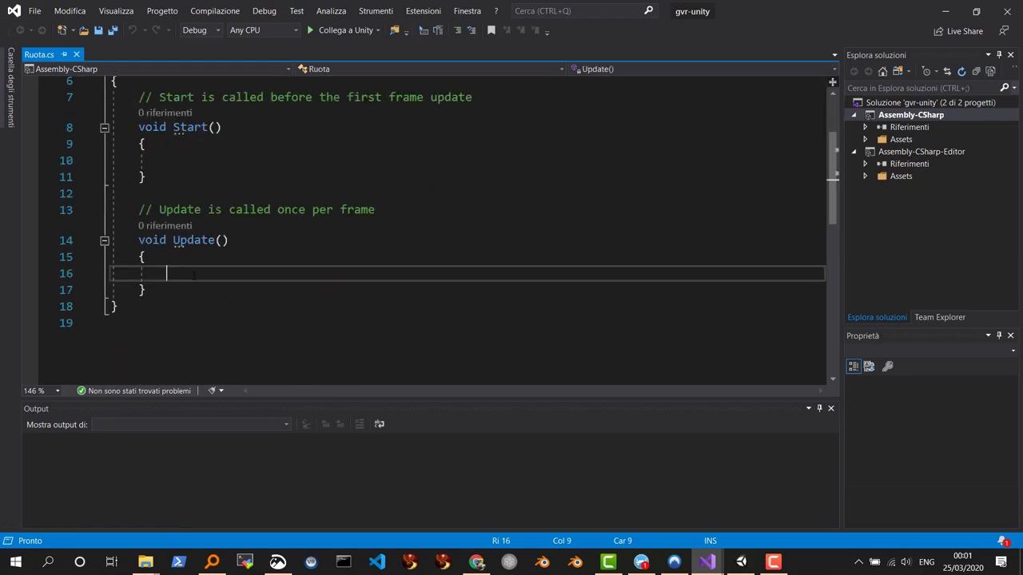
pyautogui.write('Tra')
pyautogui.write('nsfor')
pyautogui.write('m')
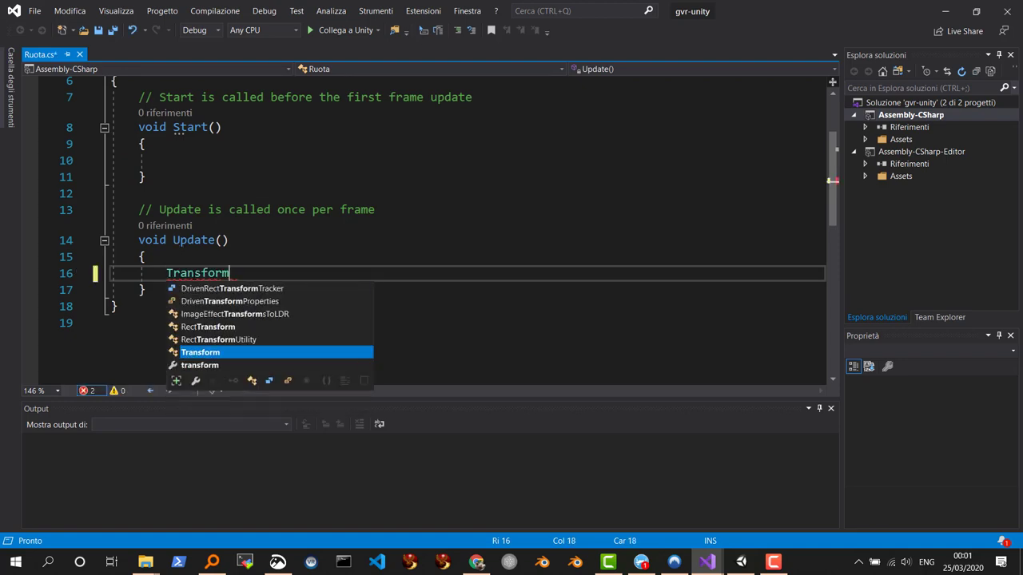
pyautogui.write('.')
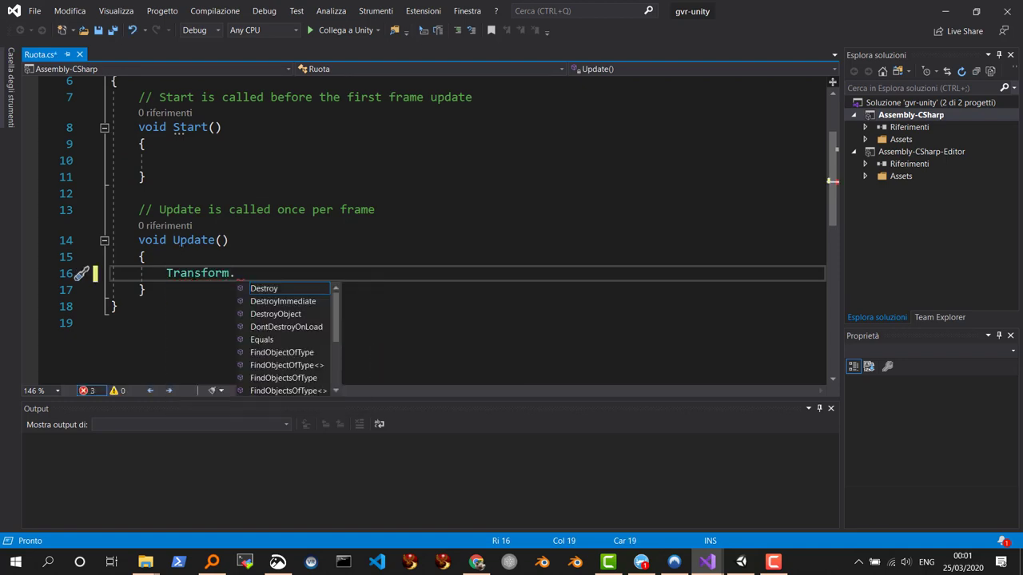
pyautogui.write('ro')
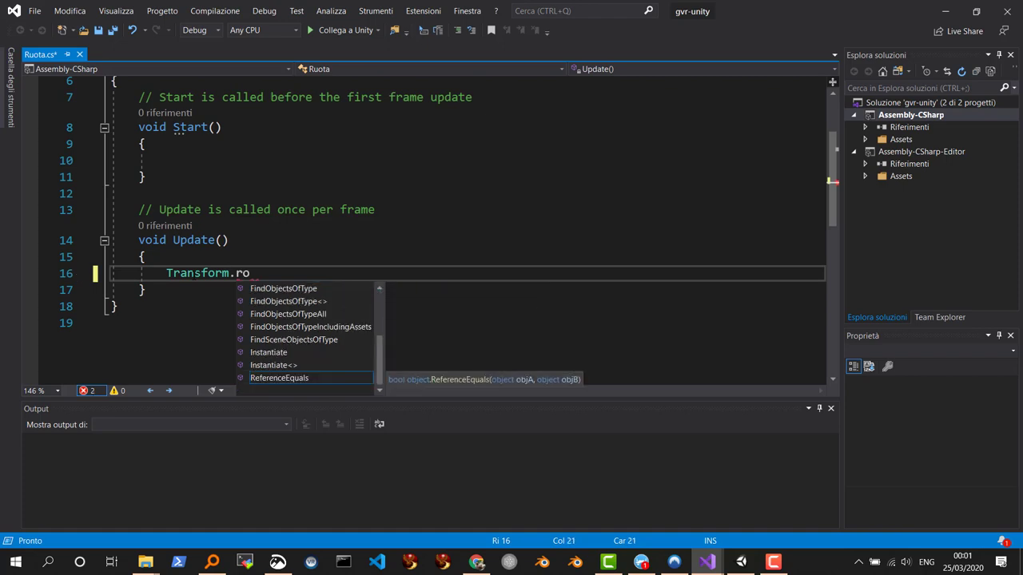
pyautogui.press('BackSpace')
pyautogui.press('BackSpace')
pyautogui.press('Home')
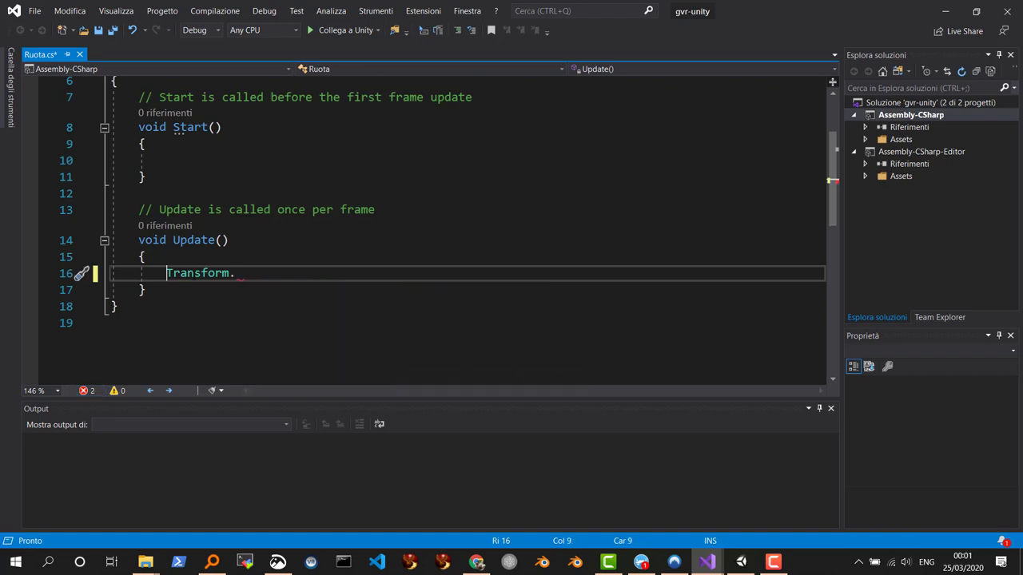
pyautogui.press('Delete')
pyautogui.write('t')
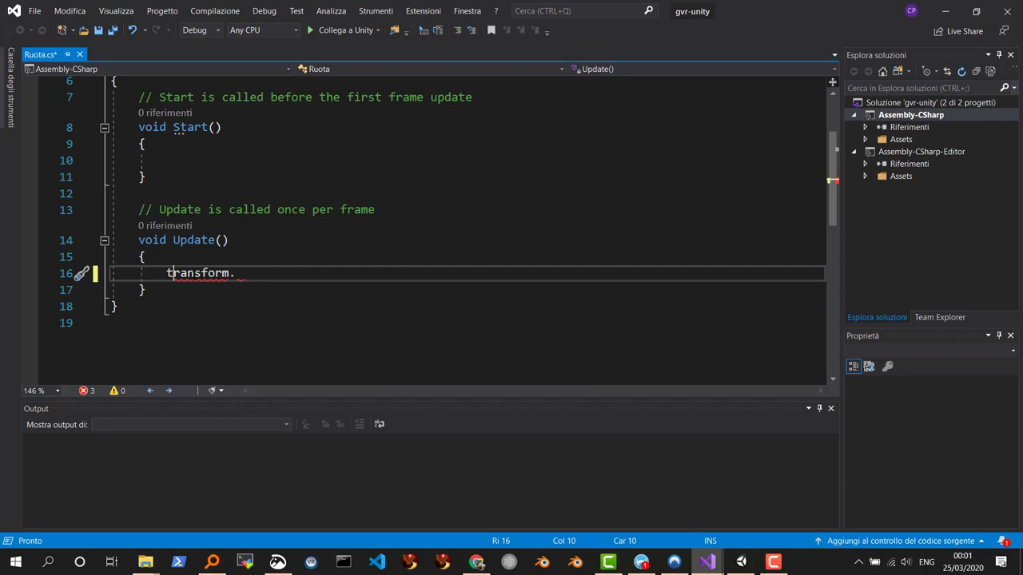
pyautogui.click(236, 273)
# Step: Complete the line as transform.Rotate(0,speed * Time.deltaTime); using IntelliSense
pyautogui.hotkey('ctrl', 'space')
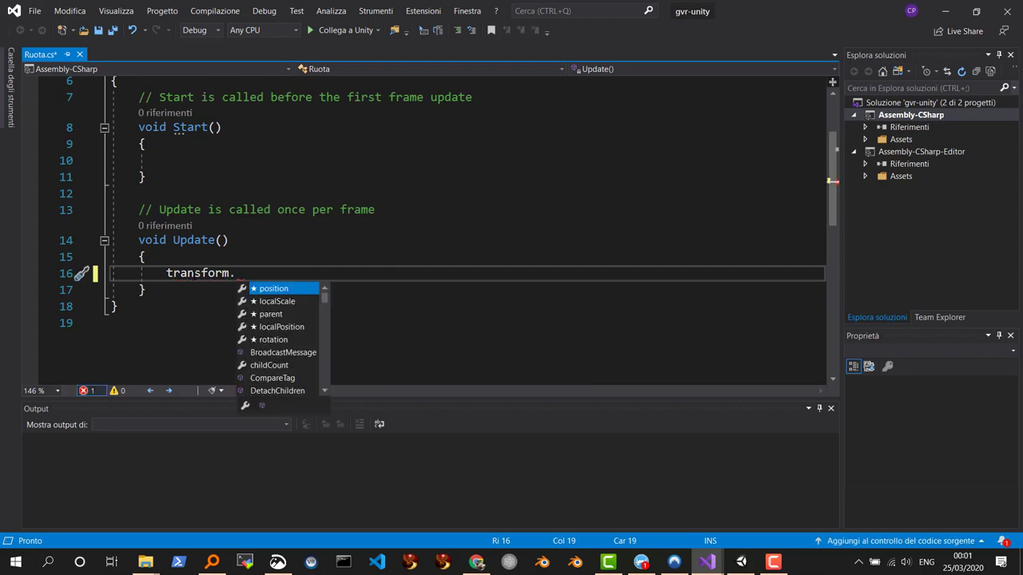
pyautogui.write('Rot')
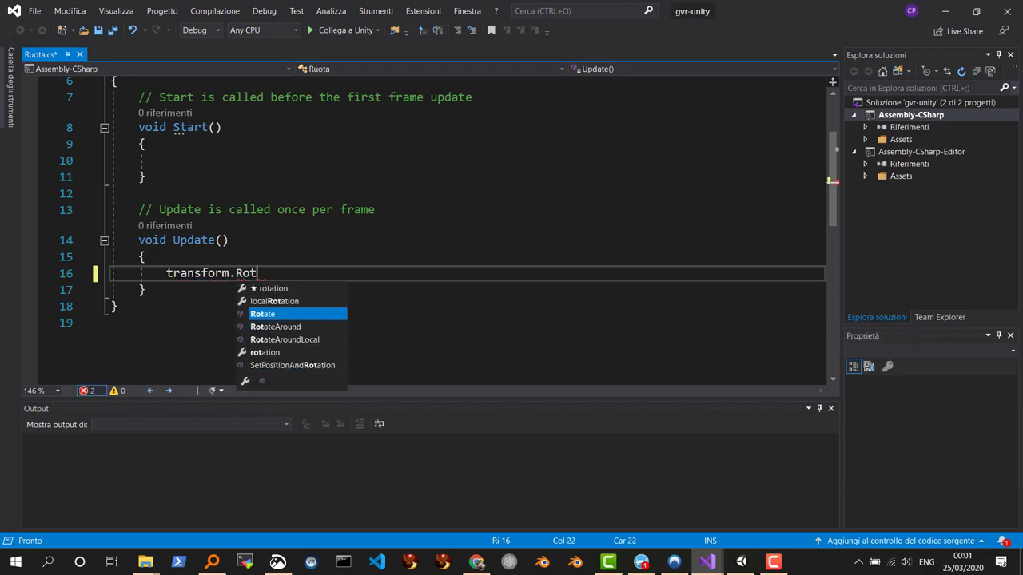
pyautogui.write('ate(')
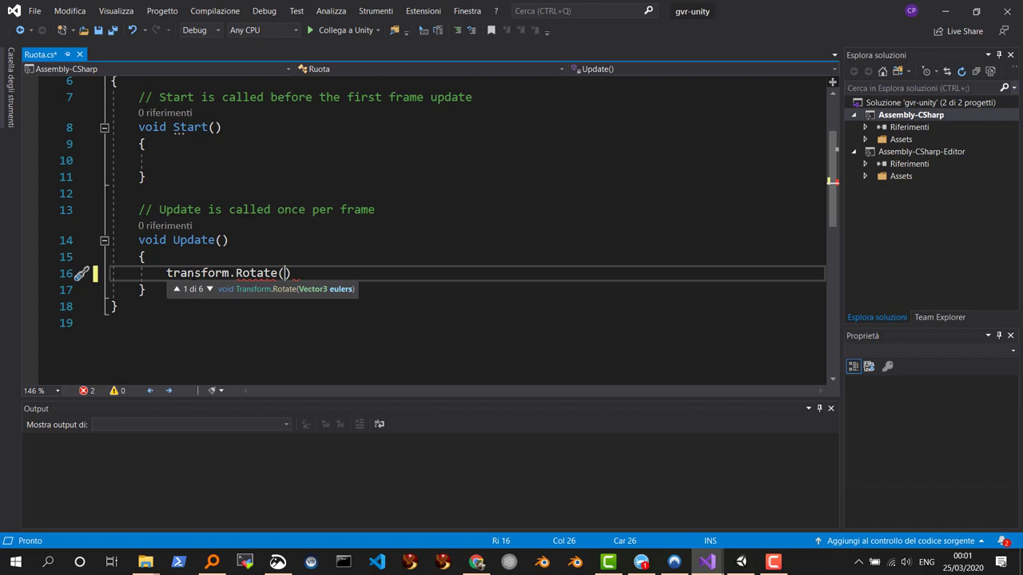
pyautogui.write('0')
pyautogui.write(',s')
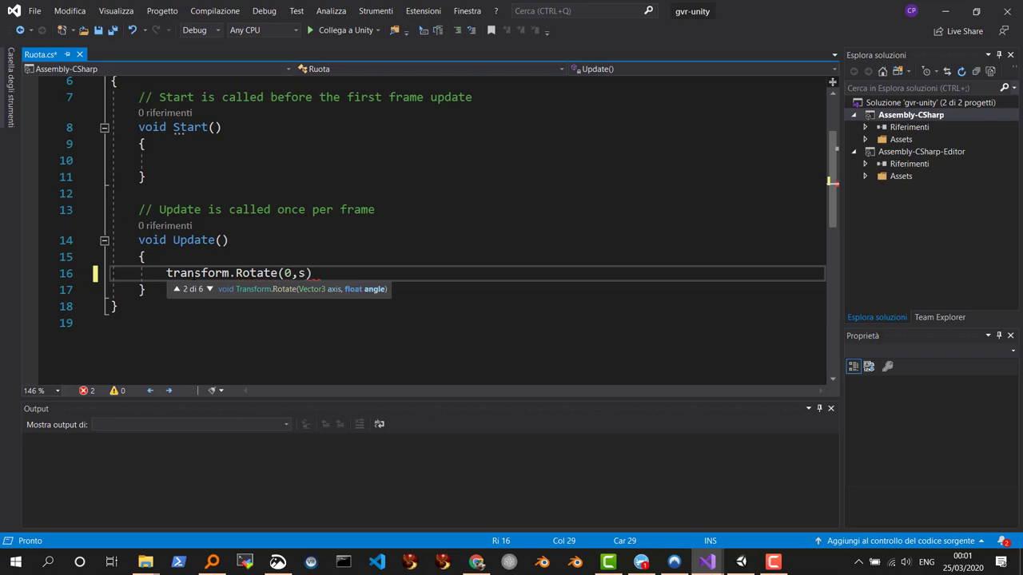
pyautogui.write('peed')
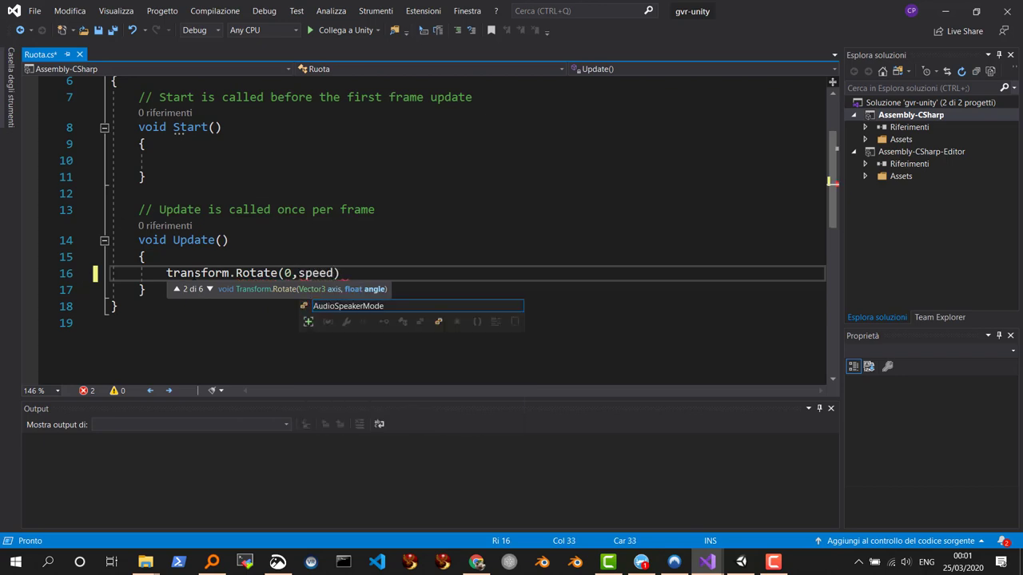
pyautogui.write(' * ')
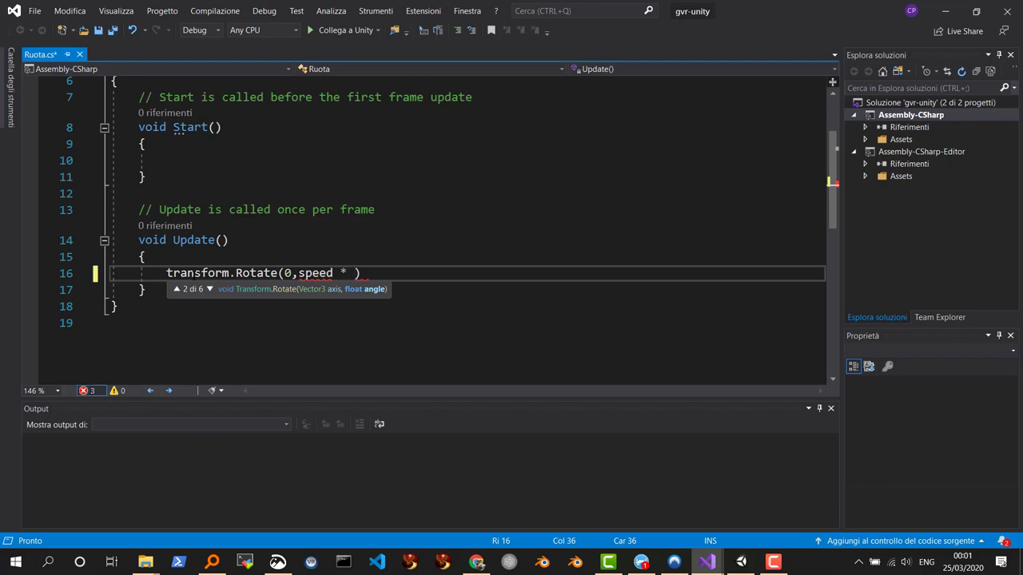
pyautogui.write('T')
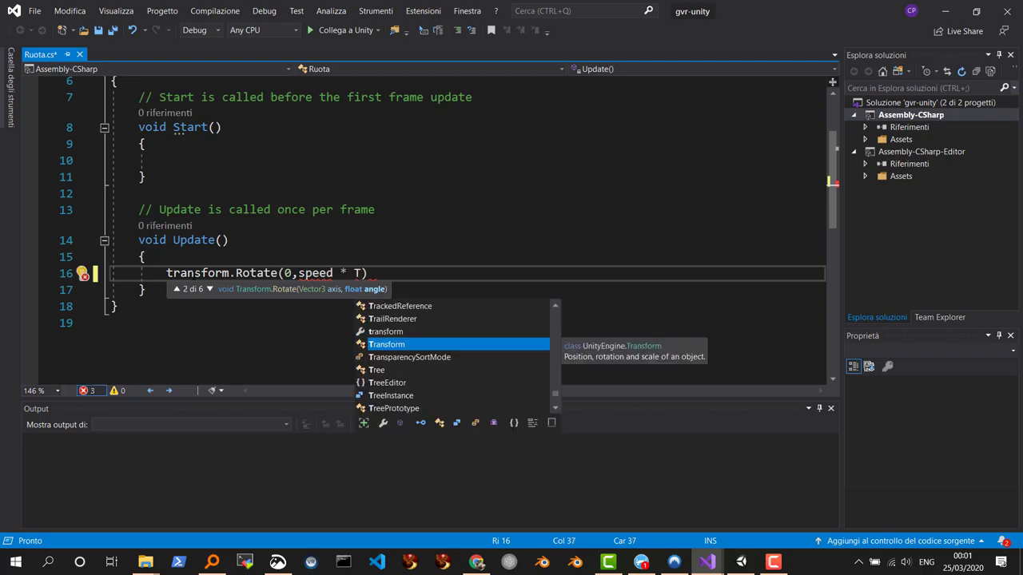
pyautogui.write('ime.')
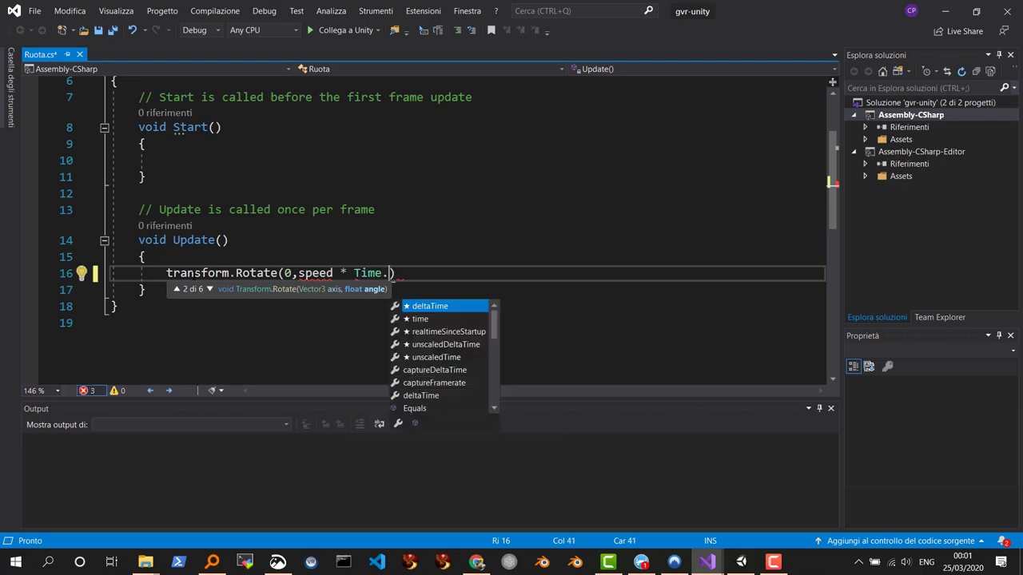
pyautogui.press('Tab')
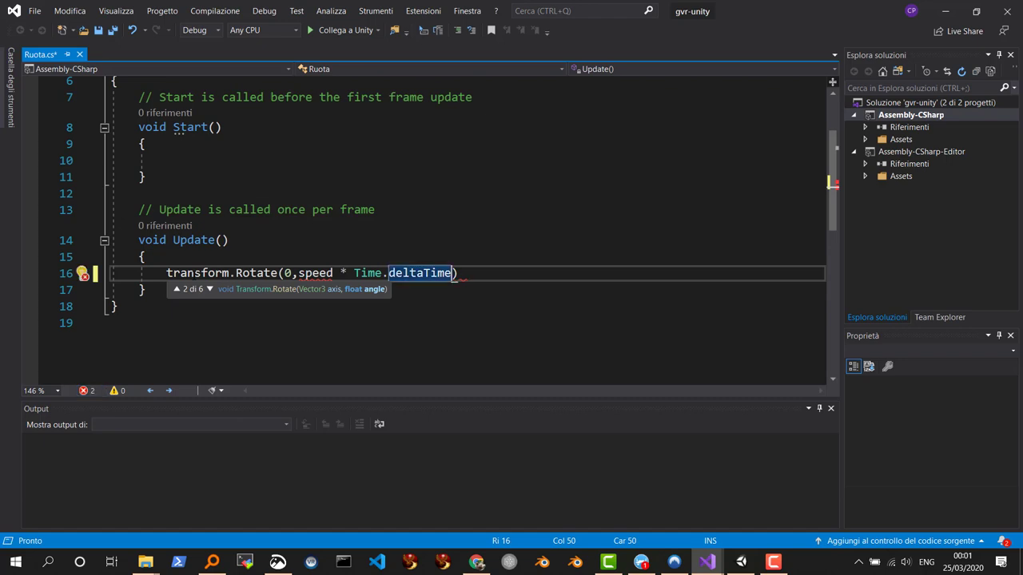
pyautogui.write(')')
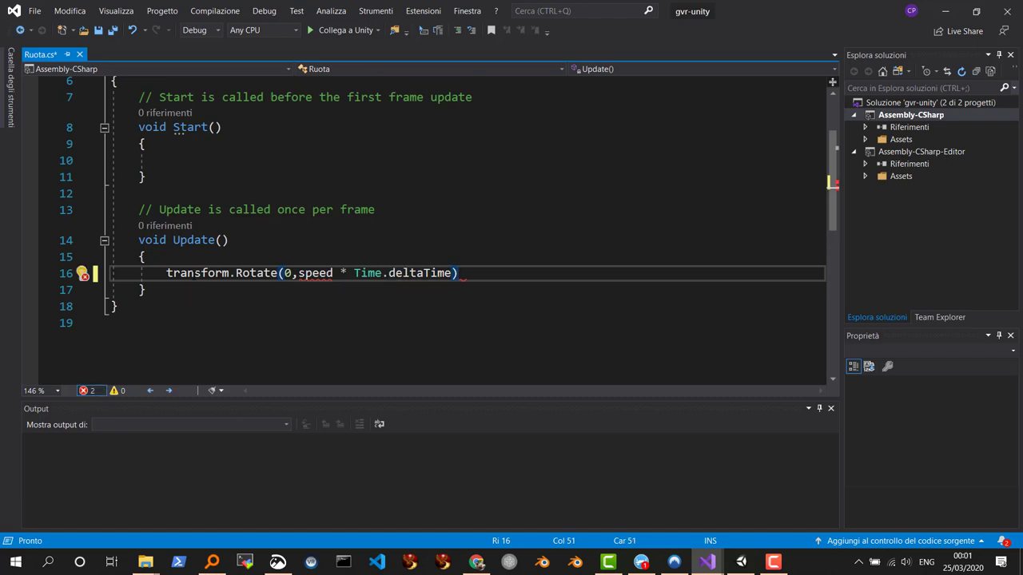
pyautogui.write(';')
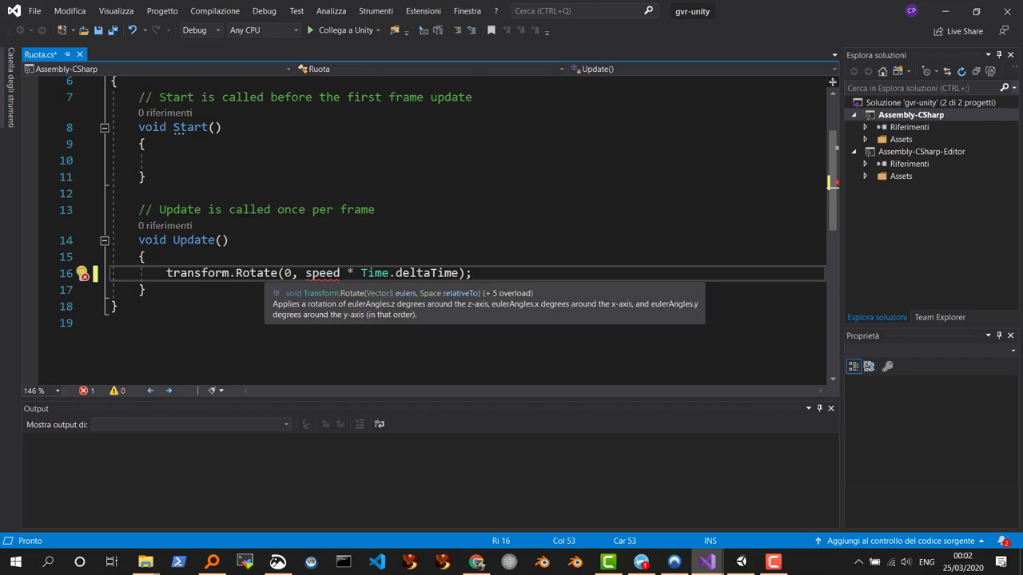
# Step: Declare 'public float speed = 1f;' on a new line above Start in Ruota
pyautogui.click(327, 274)
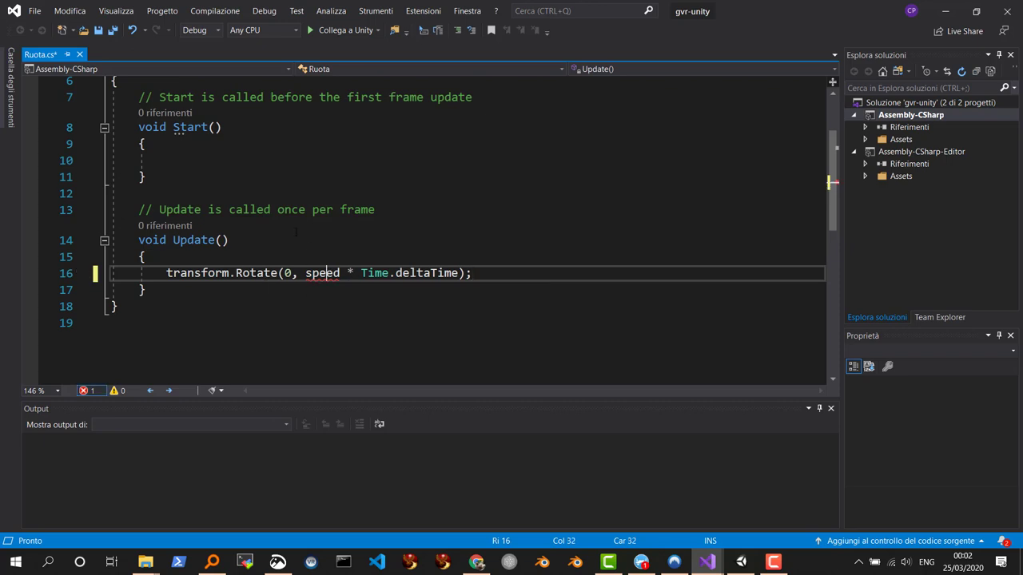
pyautogui.scroll(2, 276, 228)
pyautogui.click(517, 192)
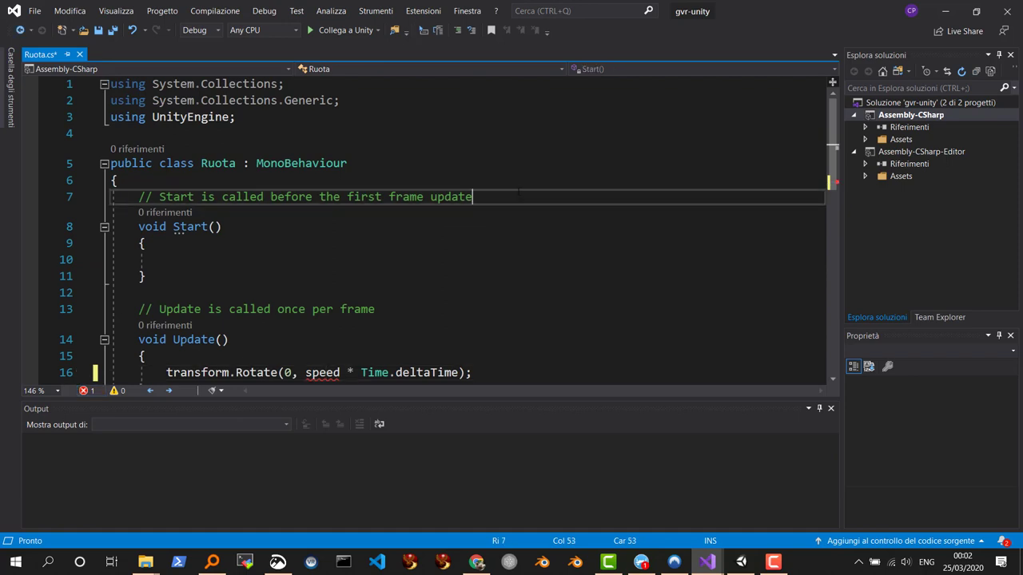
pyautogui.press('Return')
pyautogui.write('pu')
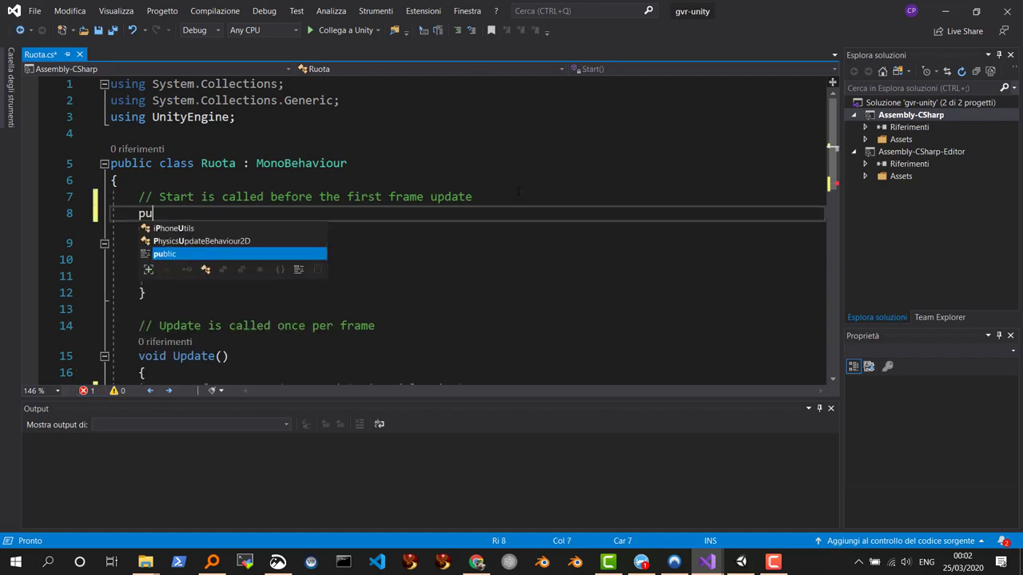
pyautogui.write('blic ')
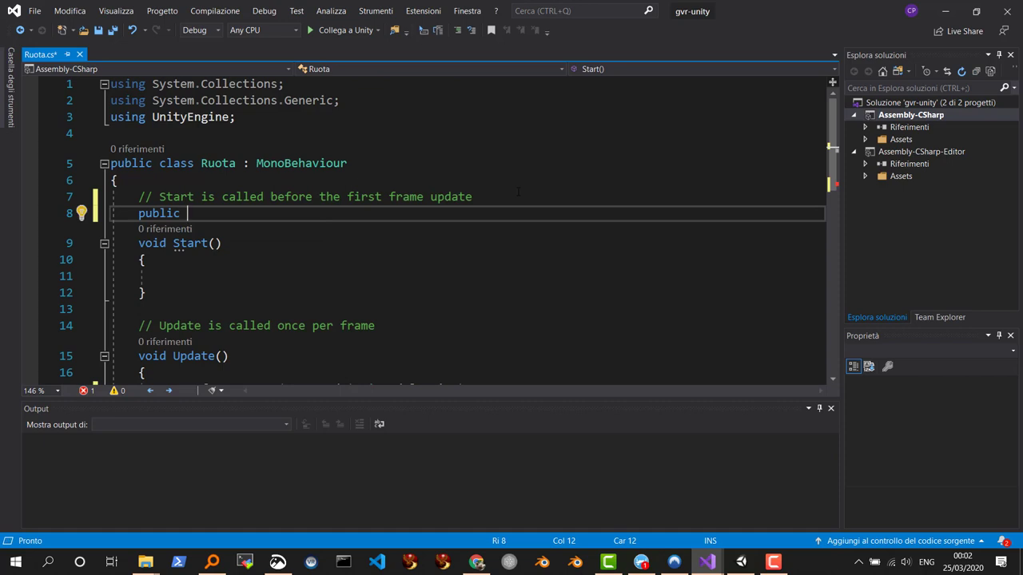
pyautogui.write('float sp')
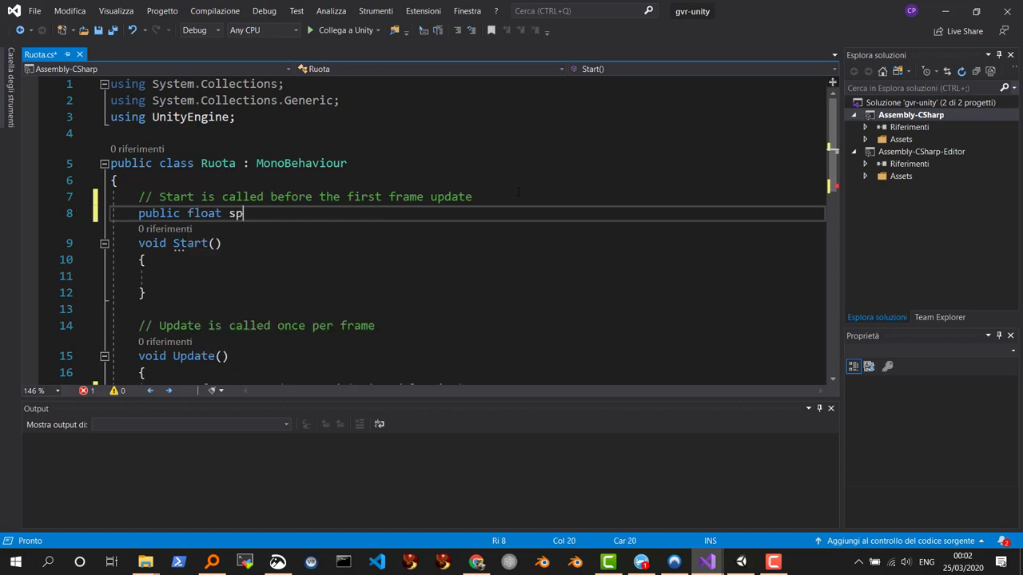
pyautogui.write('eed = ')
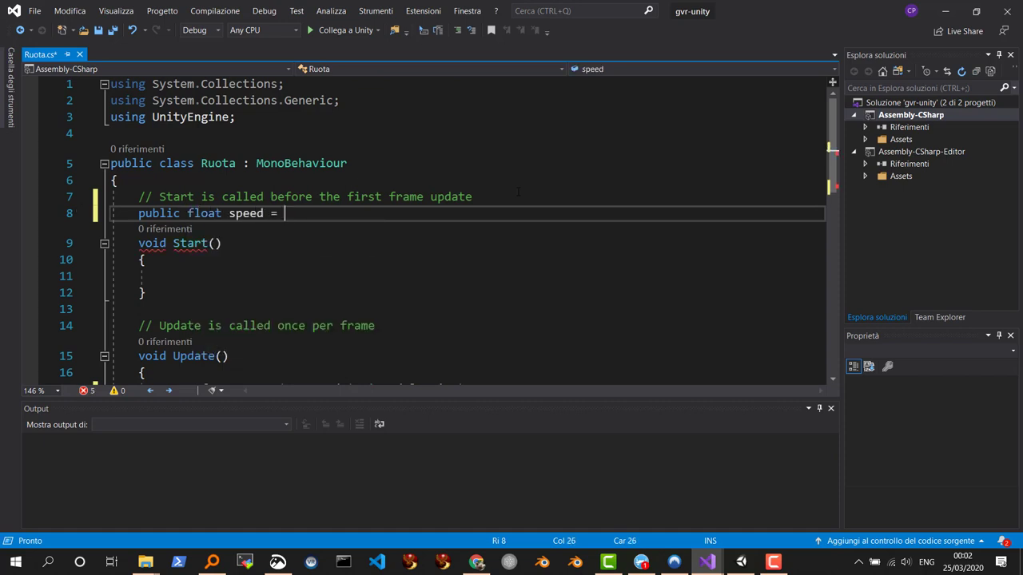
pyautogui.write('1f;')
pyautogui.scroll(-2, 514, 232)
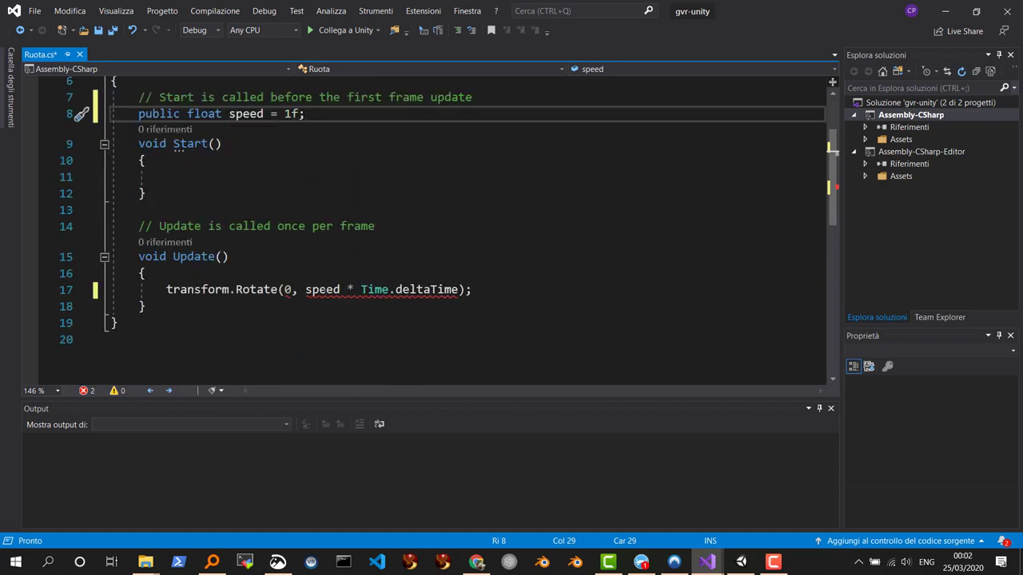
# Step: Append a trailing 0 so the line reads transform.Rotate(0, speed * Time.deltaTime, 0)
pyautogui.click(325, 290)
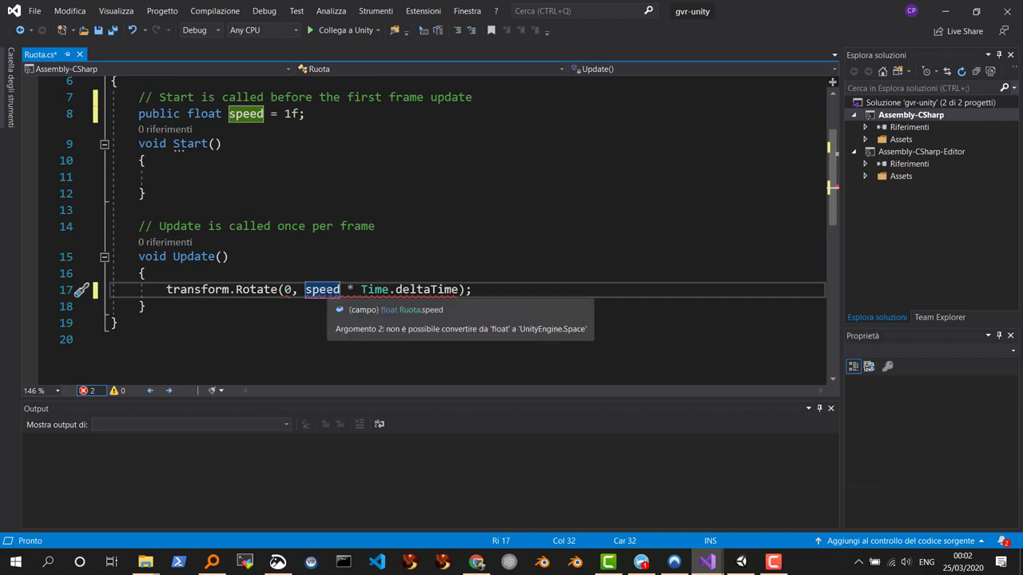
pyautogui.moveTo(288, 290)
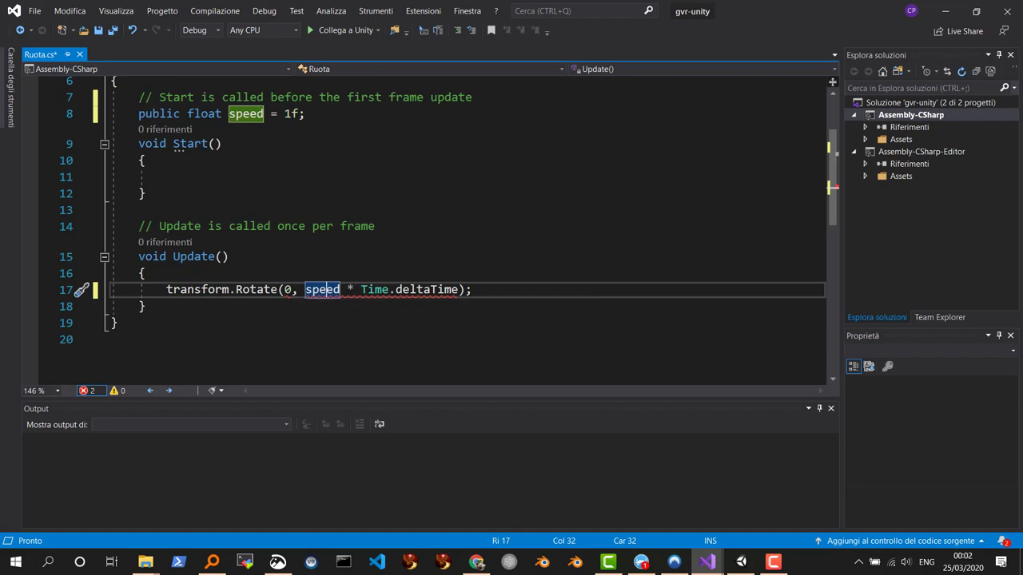
pyautogui.moveTo(327, 289)
pyautogui.doubleClick(458, 291)
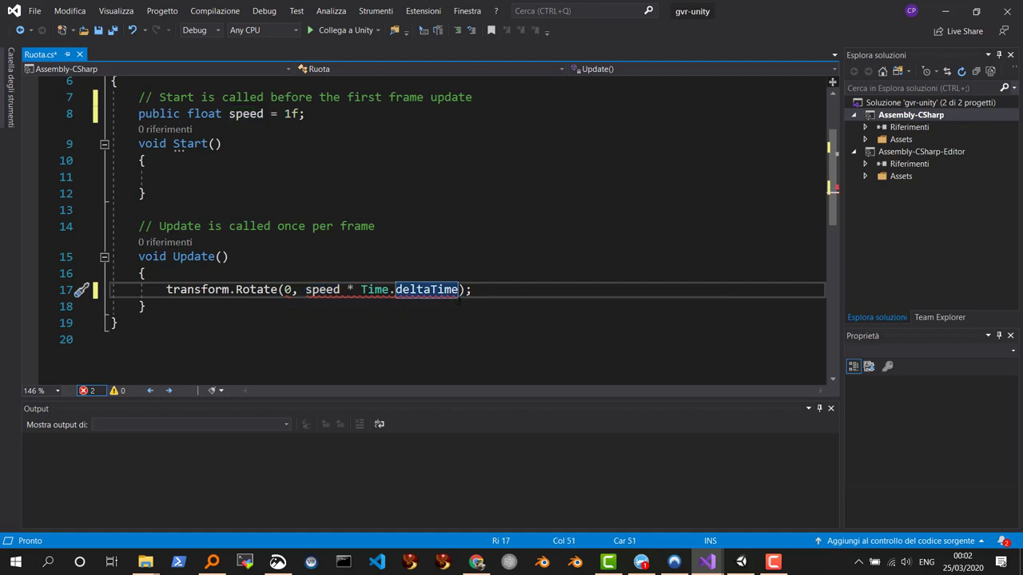
pyautogui.click(460, 292)
pyautogui.write(',0')
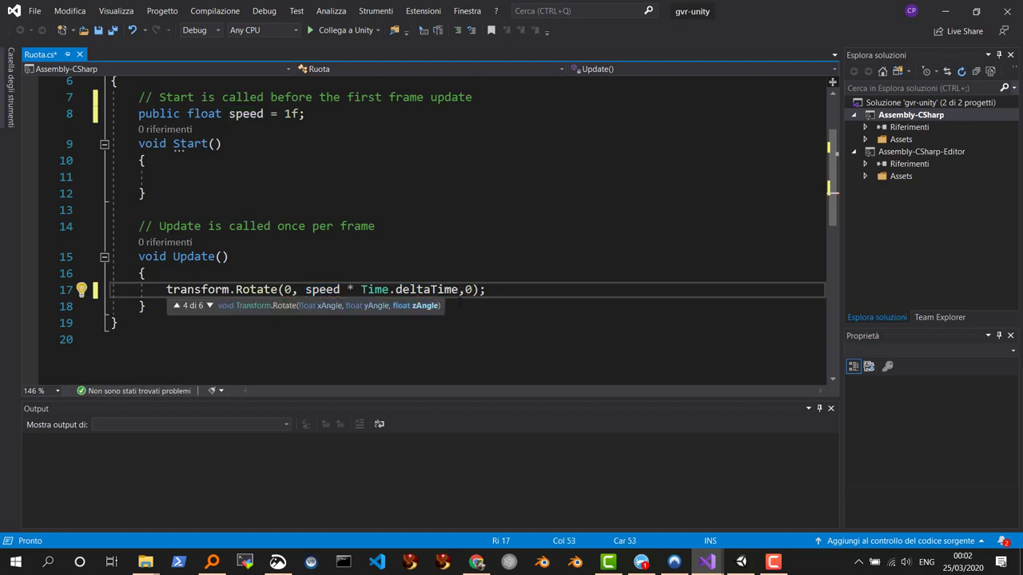
# Step: Save the Ruota.cs script and return to the Unity editor
pyautogui.click(501, 292)
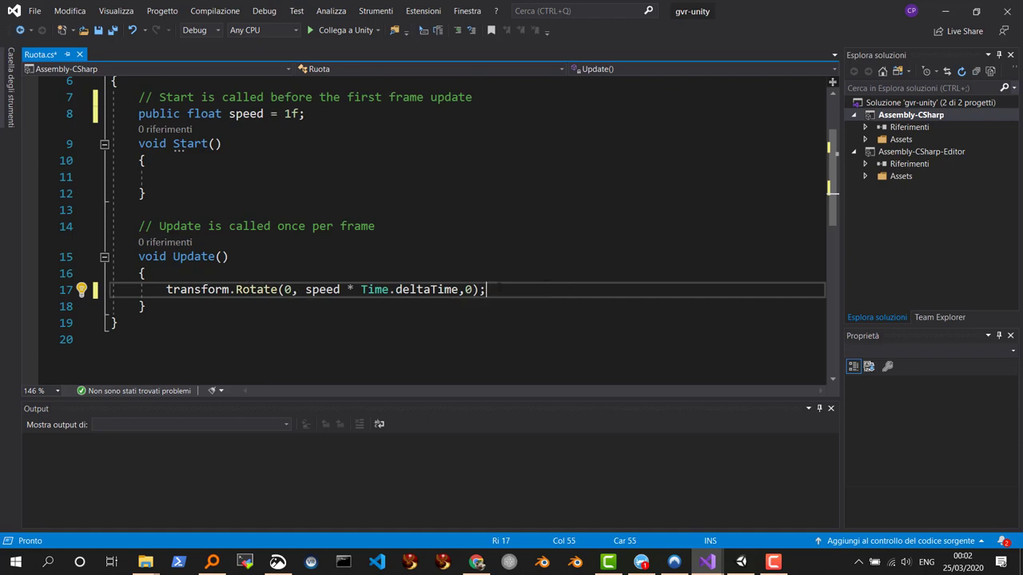
pyautogui.hotkey('ctrl', 's')
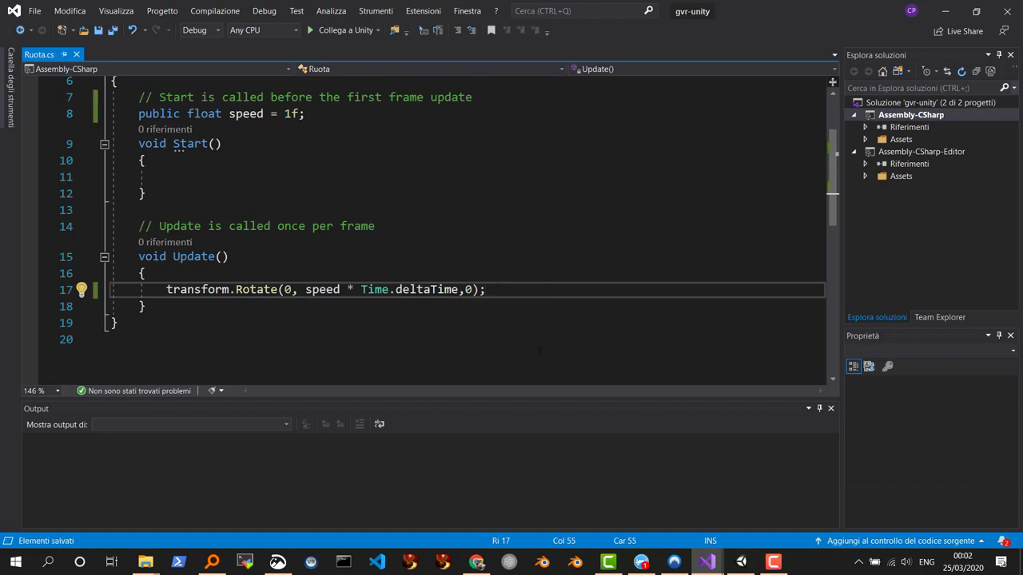
pyautogui.click(729, 561)
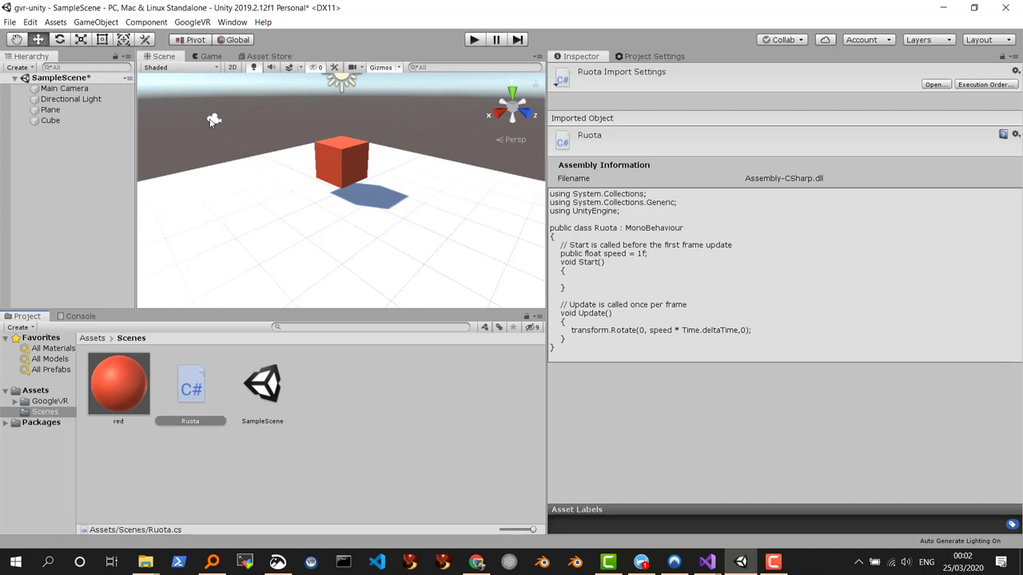
# Step: Drag Main Camera along Z toward the red cube to -4.18 and save the scene
pyautogui.click(59, 91)
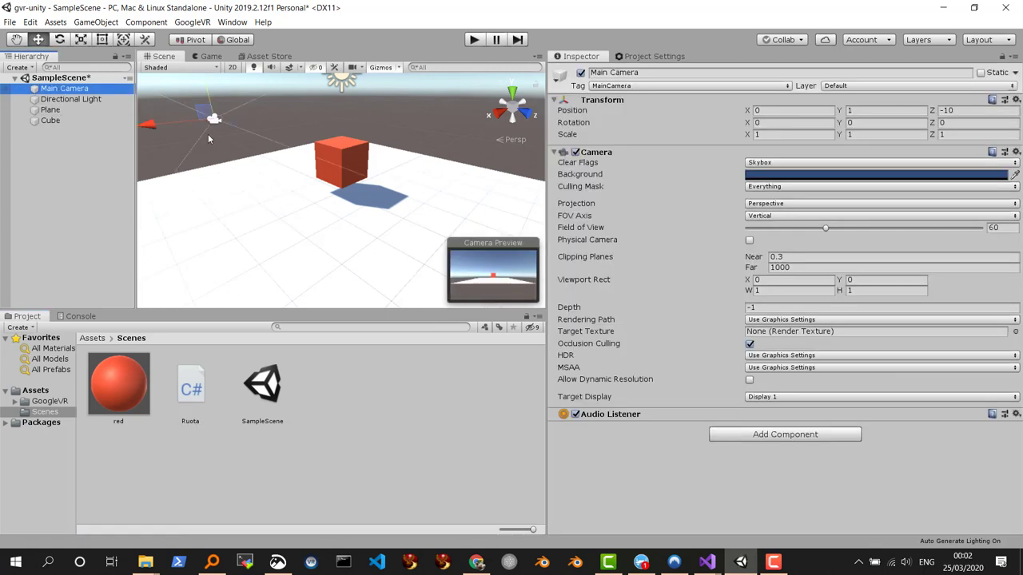
pyautogui.moveTo(229, 126); pyautogui.dragTo(281, 142)
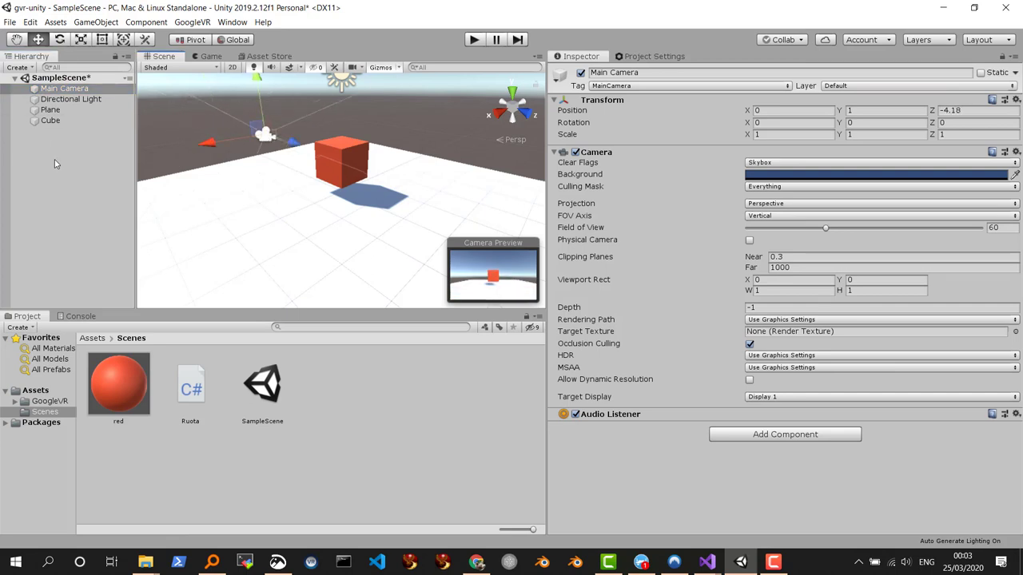
pyautogui.hotkey('ctrl', 's')
# Step: Enter Play mode and select the Cube to view its Ruota script settings
pyautogui.click(473, 39)
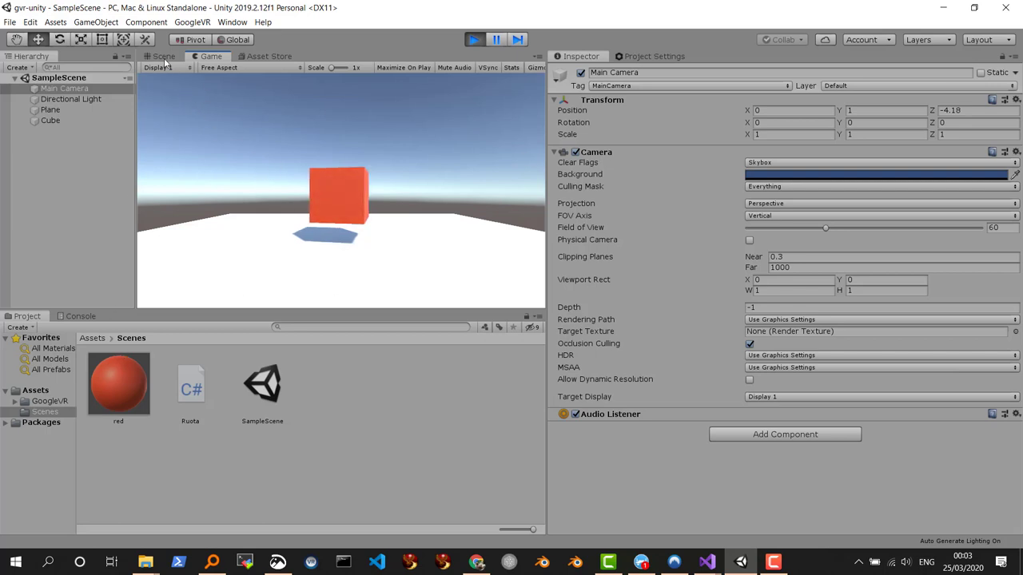
pyautogui.click(53, 119)
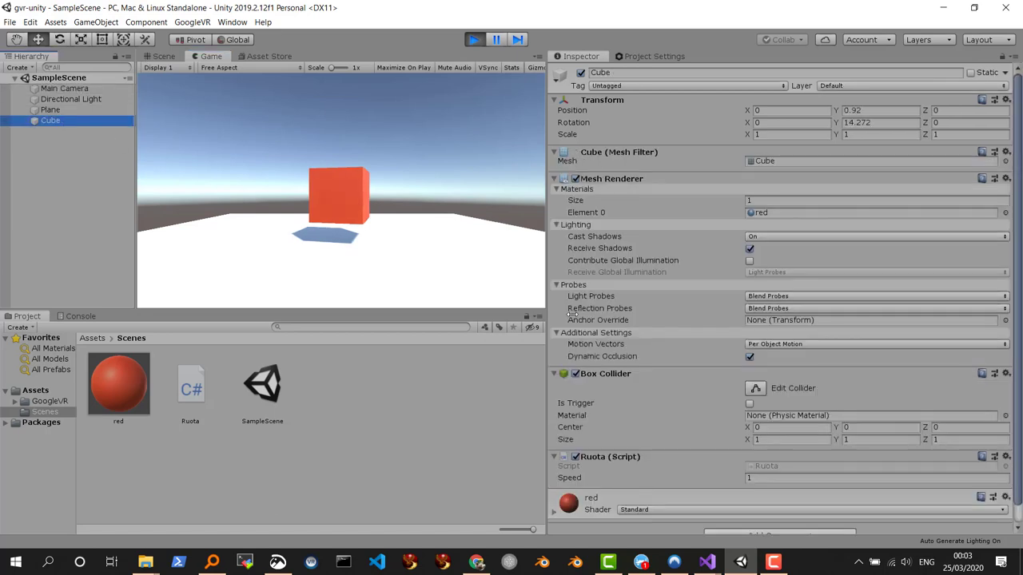
pyautogui.scroll(-1, 715, 445)
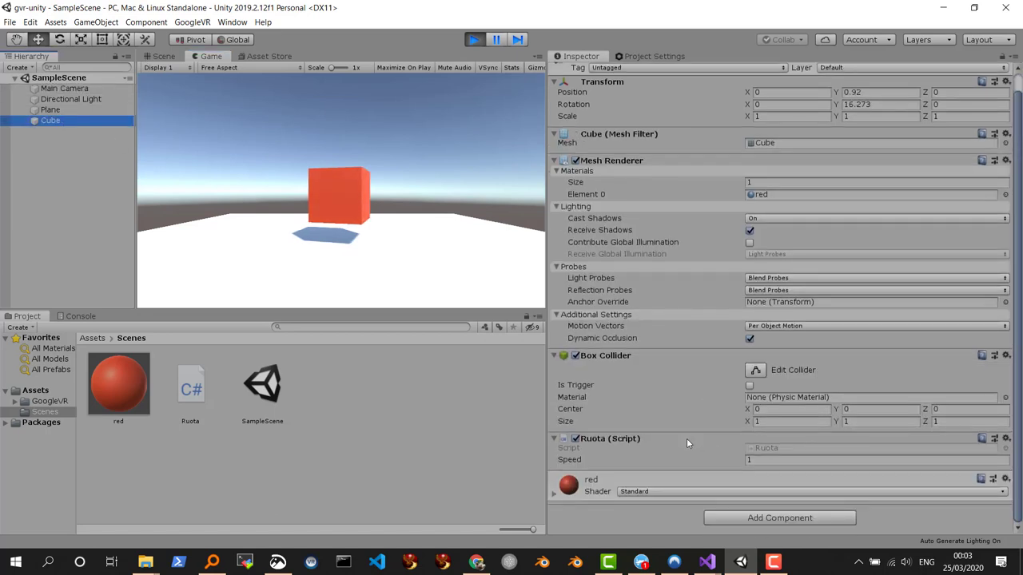
# Step: Set the Ruota Speed to 20, then change it to -20
pyautogui.click(766, 460)
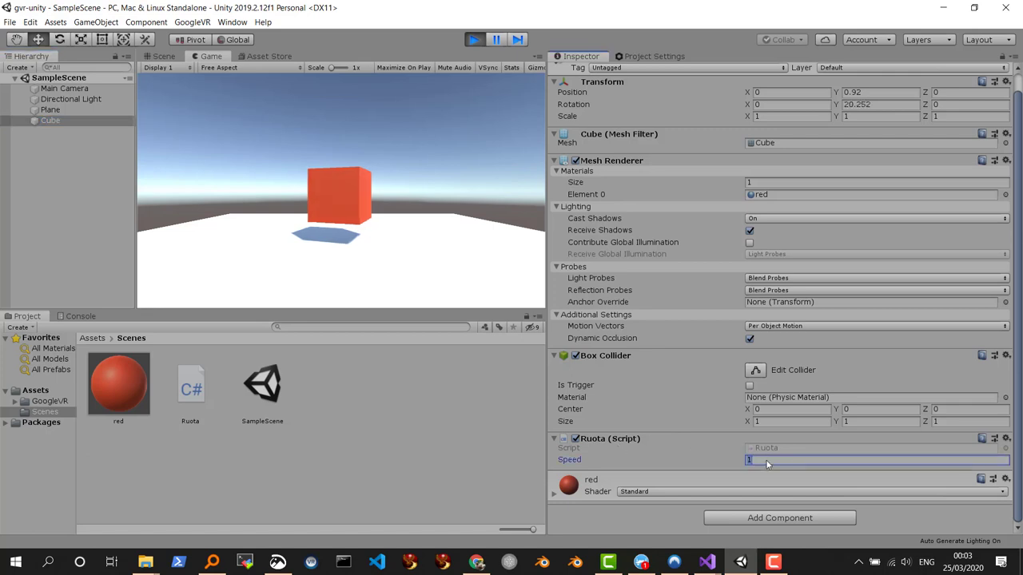
pyautogui.write('20')
pyautogui.press('Tab')
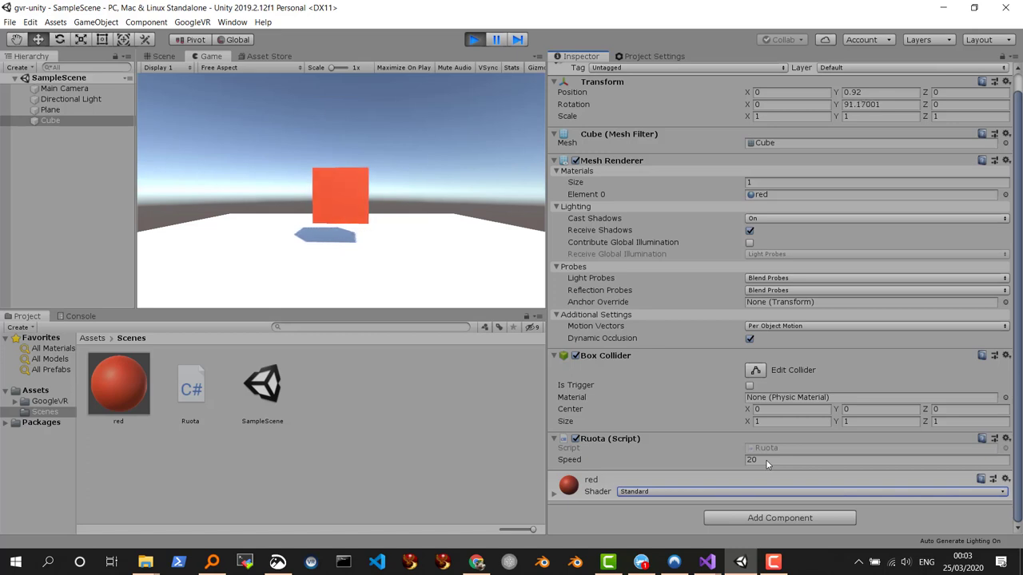
pyautogui.click(766, 460)
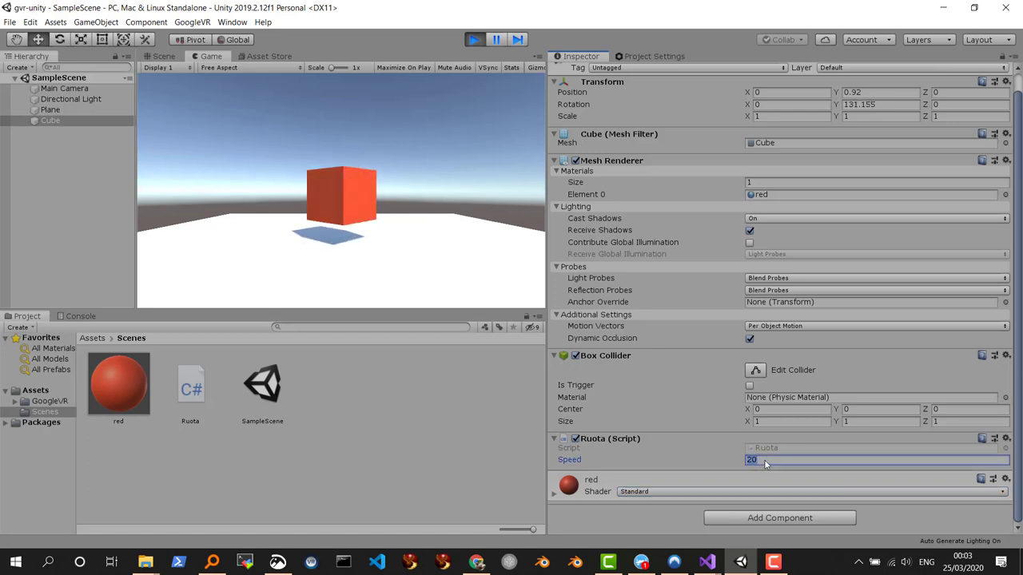
pyautogui.press('Home')
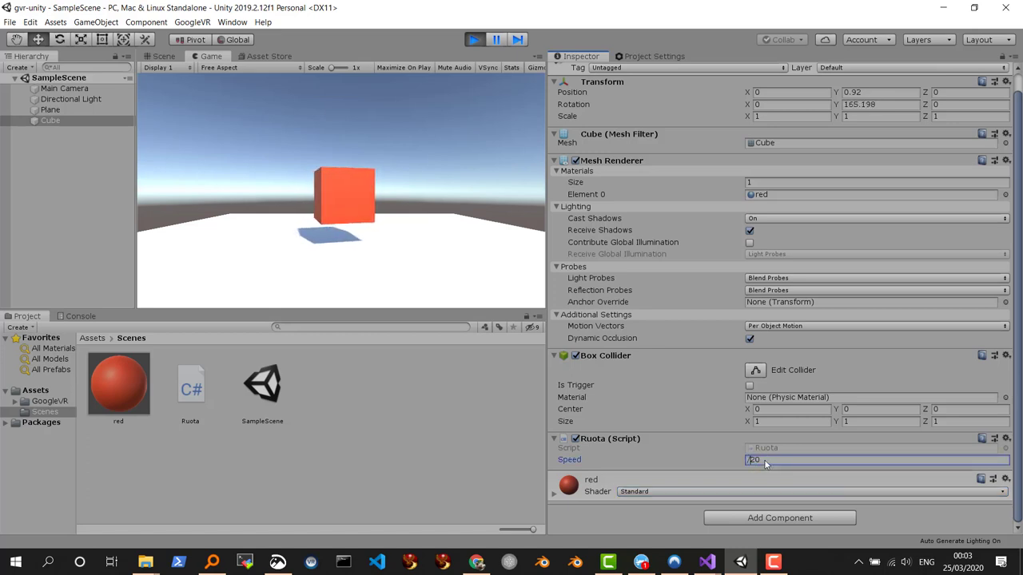
pyautogui.write('-')
# Step: Search the Project for 'vr editor', drag GvrEditorEmulator into the Hierarchy, then stop Play mode
pyautogui.click(340, 324)
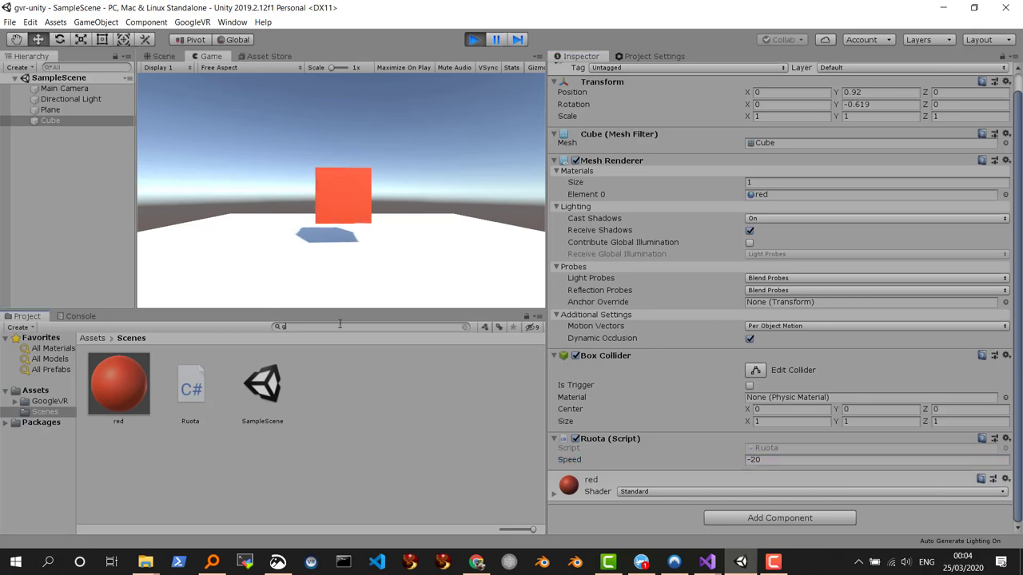
pyautogui.write('vr editor')
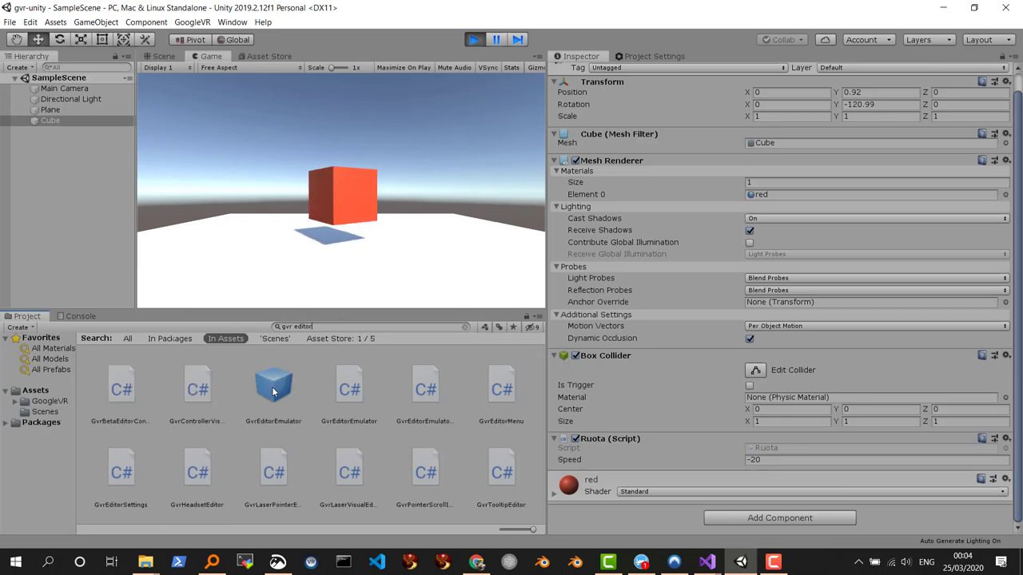
pyautogui.moveTo(260, 391); pyautogui.dragTo(48, 201)
pyautogui.moveTo(40, 168); pyautogui.dragTo(39, 169)
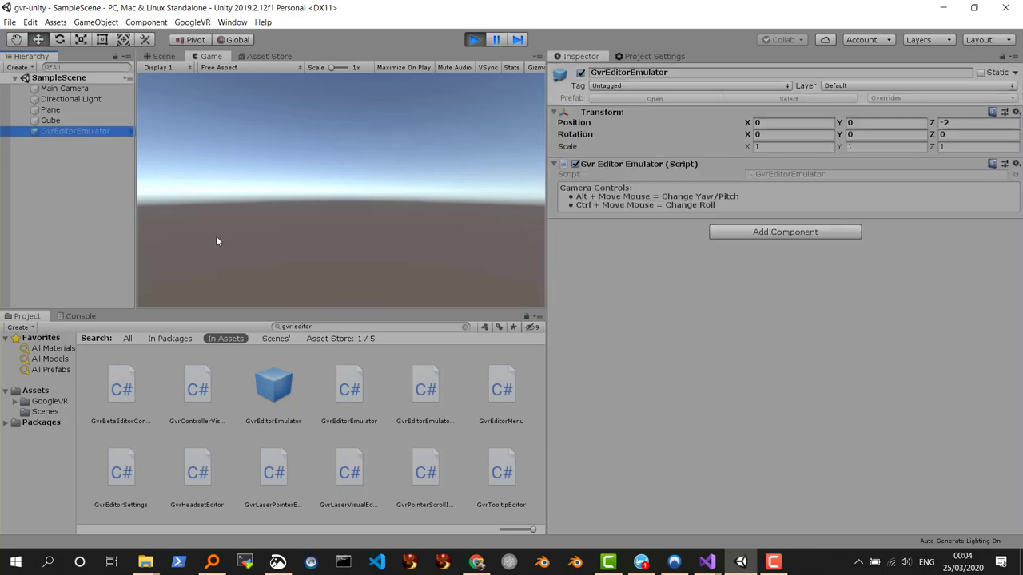
pyautogui.click(49, 77)
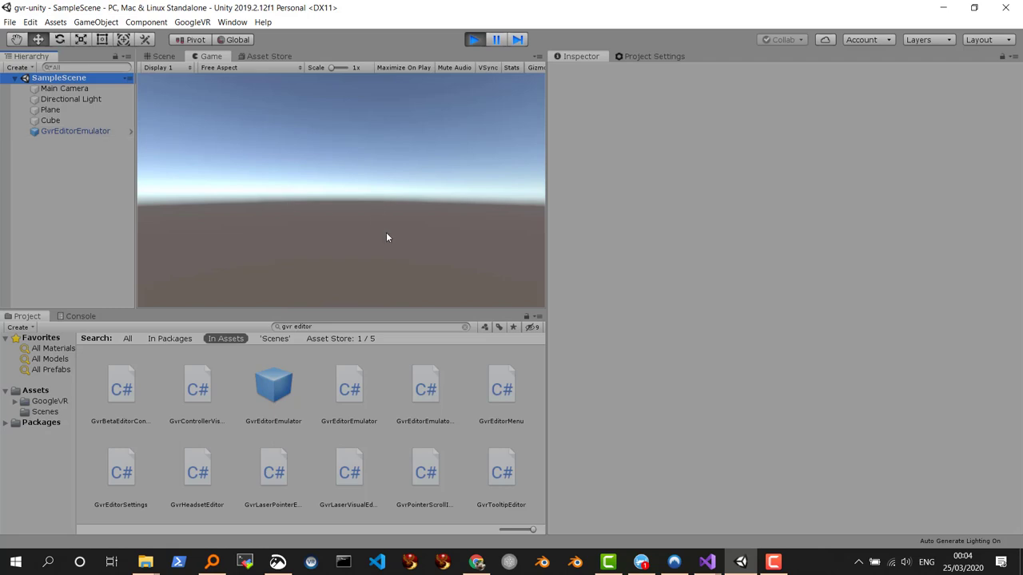
pyautogui.click(473, 39)
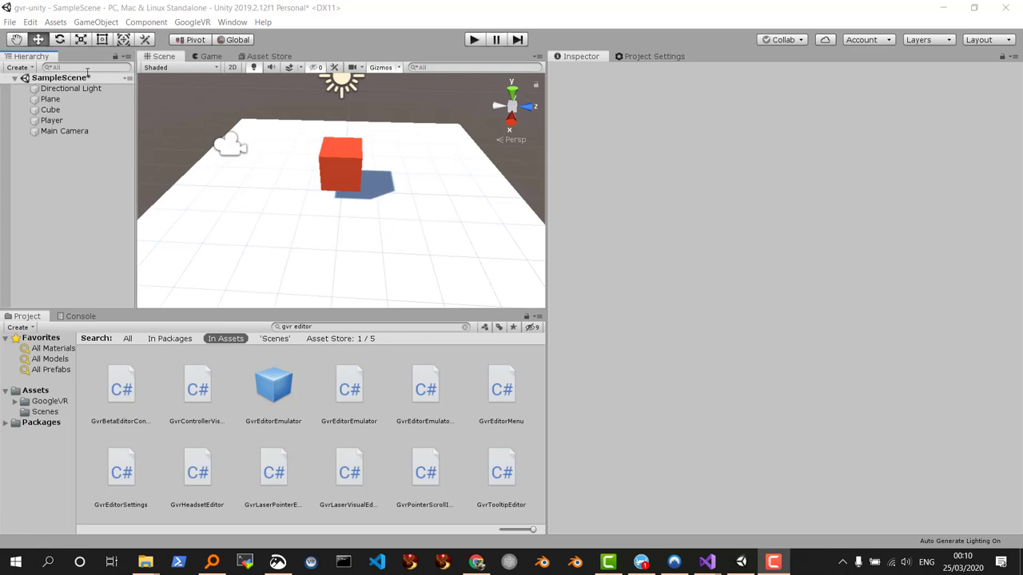
# Step: Save the scene and delete the old Player object
pyautogui.click(60, 79)
pyautogui.hotkey('ctrl', 's')
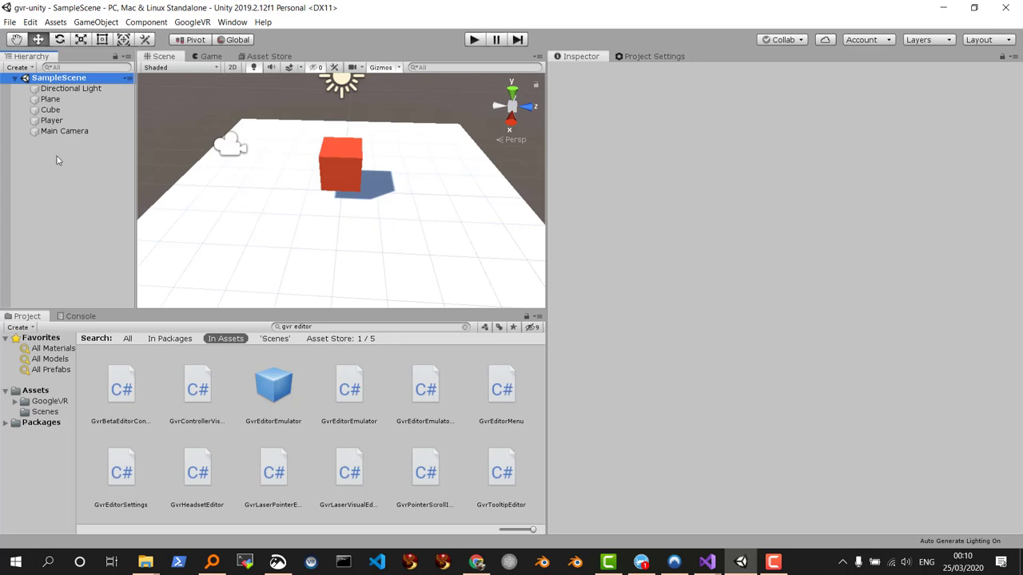
pyautogui.click(48, 122)
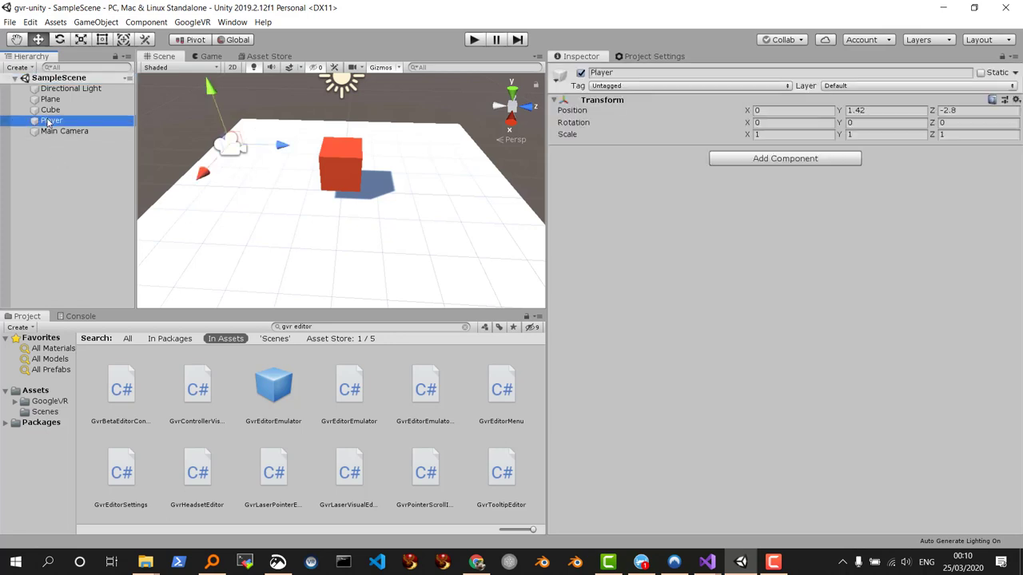
pyautogui.press('Delete')
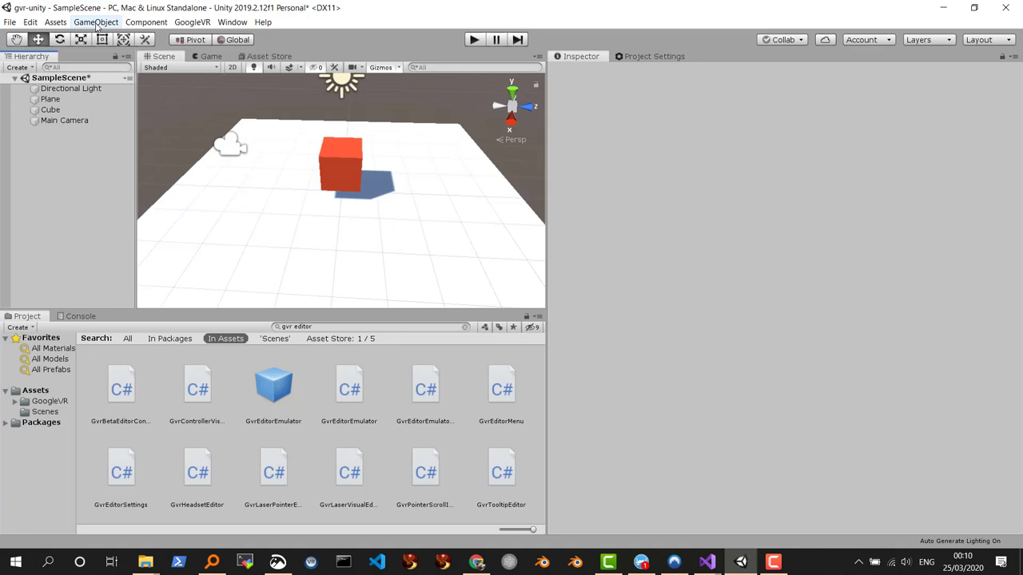
# Step: Create an empty GameObject named Player and parent Main Camera under it
pyautogui.click(97, 26)
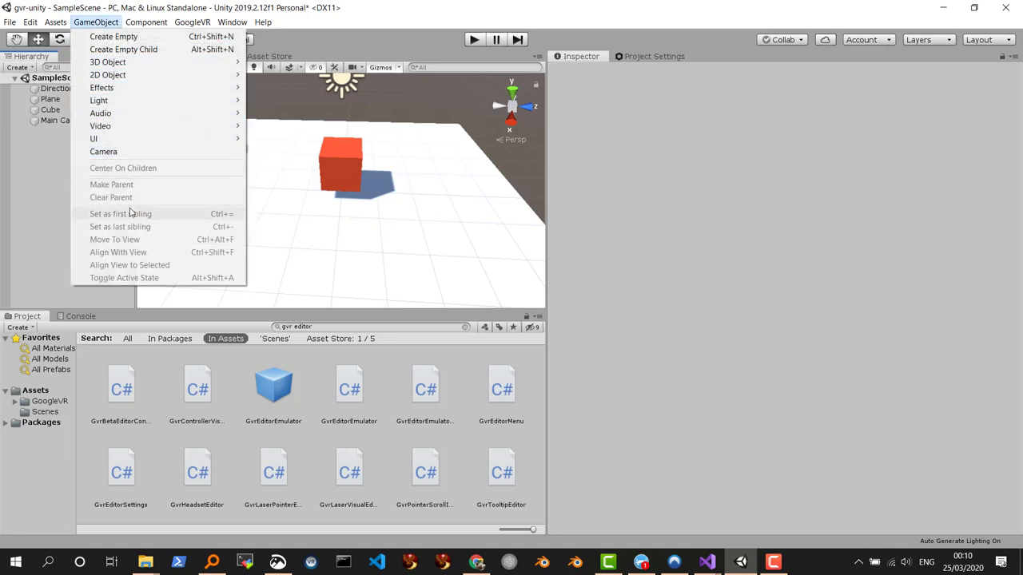
pyautogui.moveTo(181, 65)
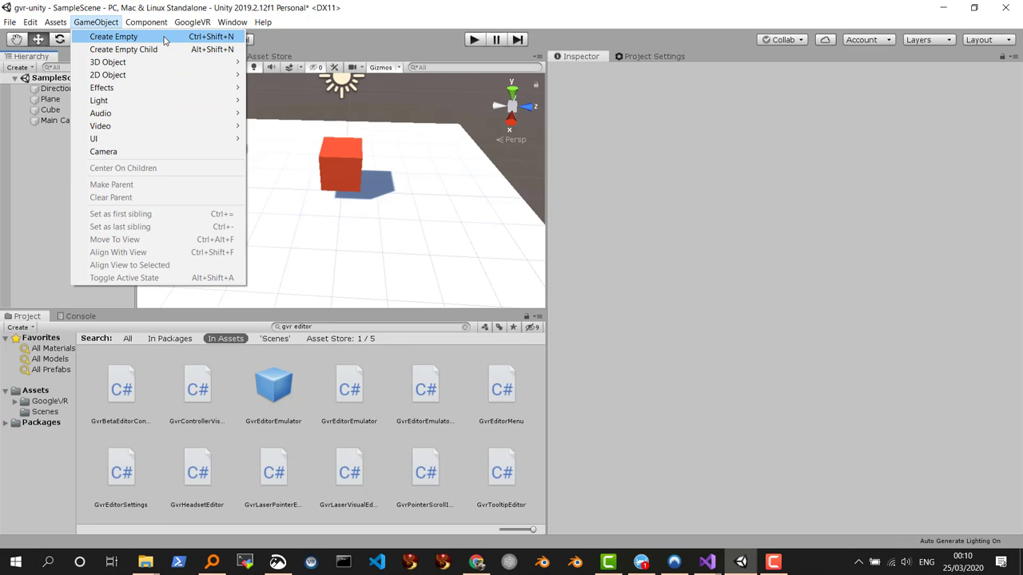
pyautogui.click(166, 40)
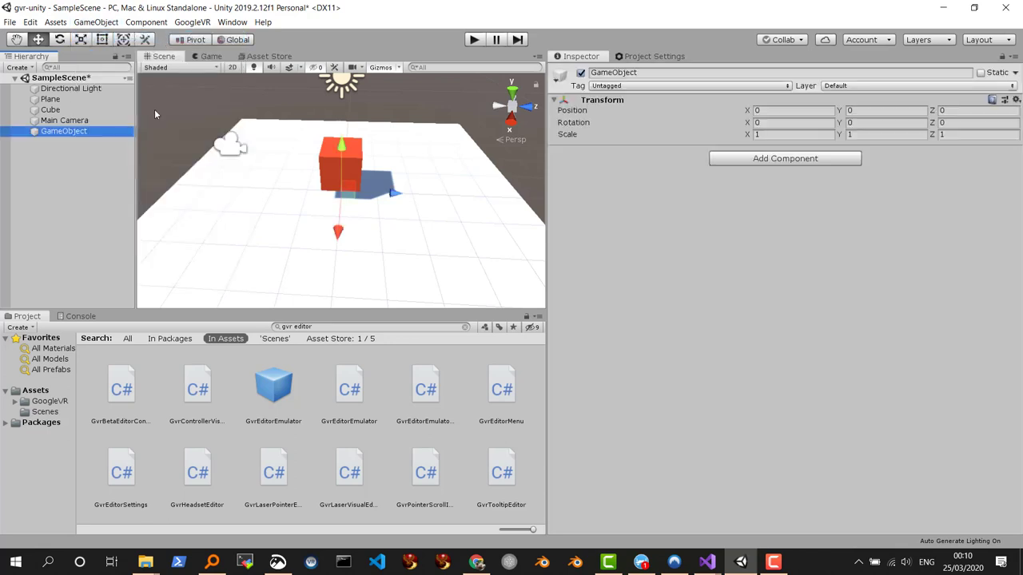
pyautogui.write('P')
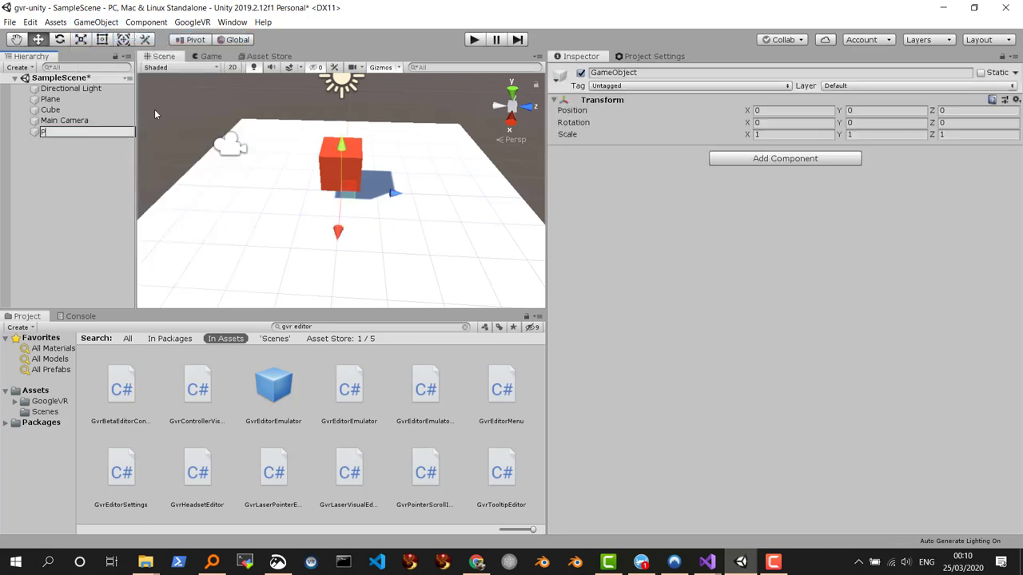
pyautogui.write('layer')
pyautogui.press('Return')
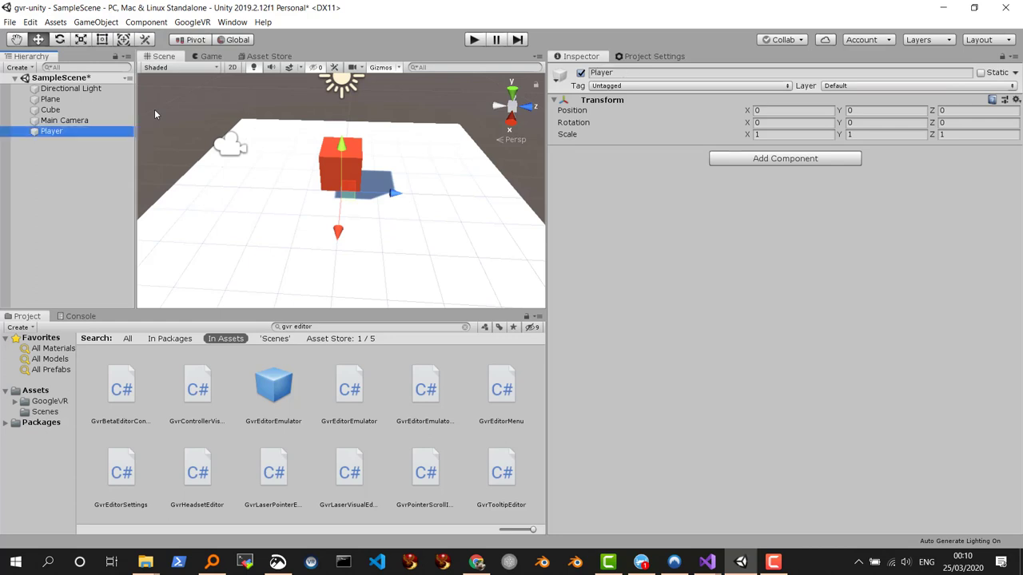
pyautogui.moveTo(49, 131); pyautogui.dragTo(56, 131)
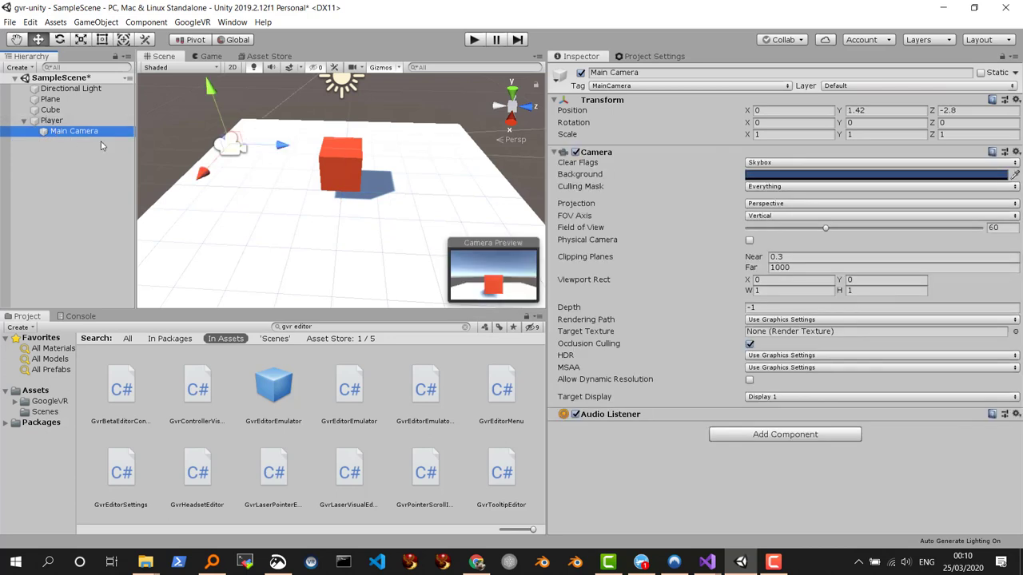
# Step: Reset Main Camera's Transform to zero and move Player back to Z -2.99
pyautogui.click(86, 134)
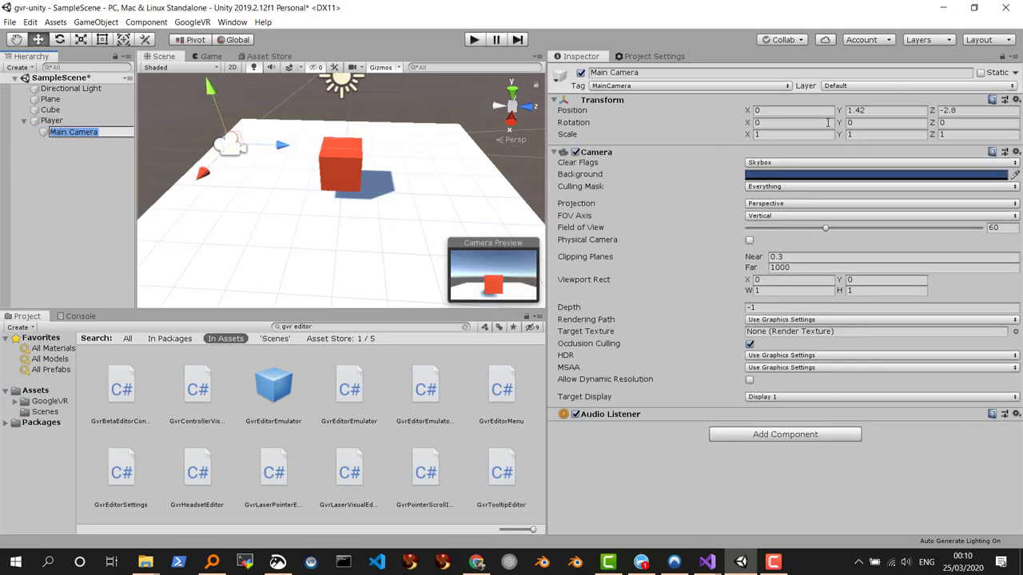
pyautogui.click(1016, 101)
pyautogui.click(979, 114)
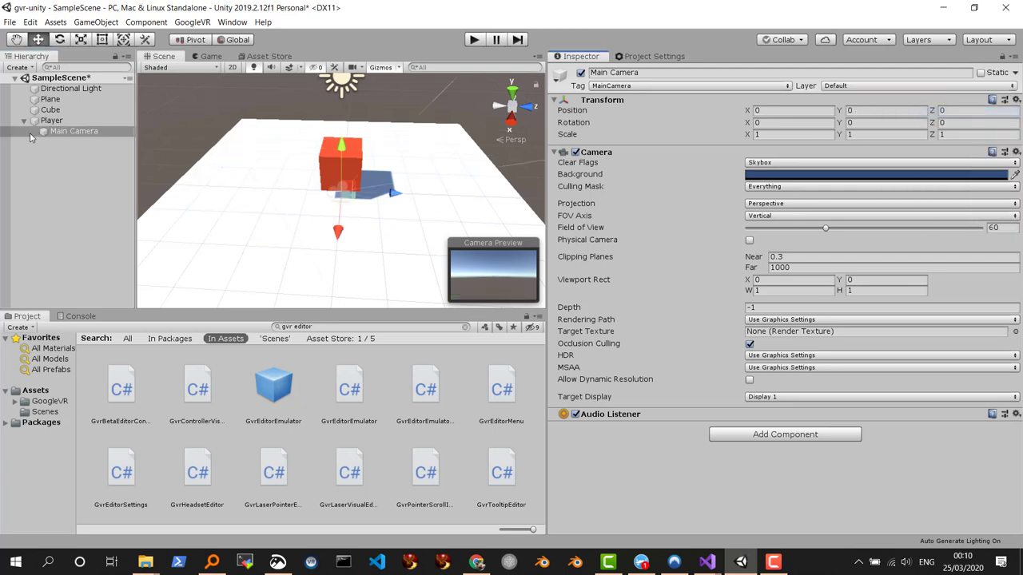
pyautogui.click(49, 121)
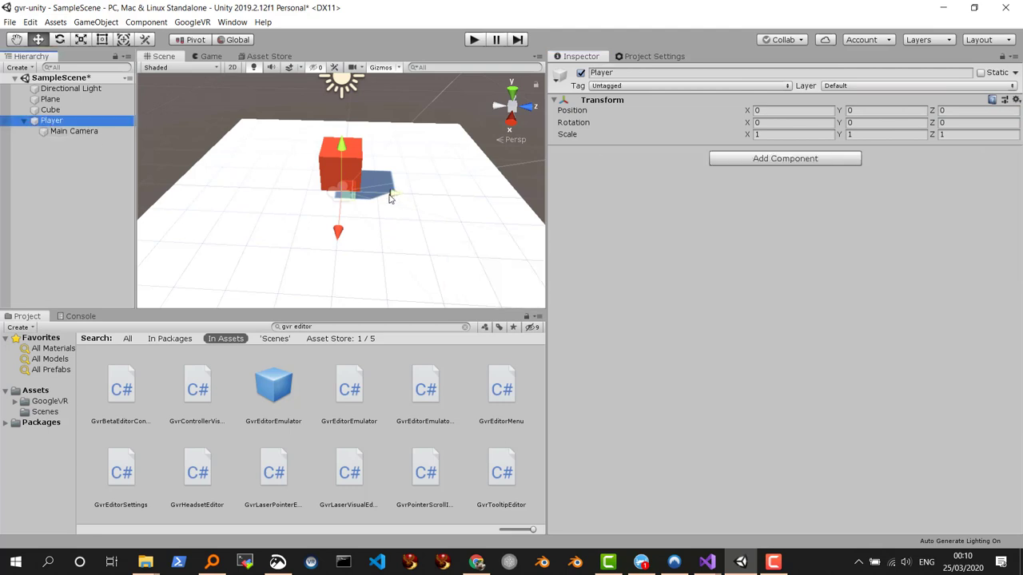
pyautogui.moveTo(391, 197)
pyautogui.mouseDown()
pyautogui.moveTo(225, 151)
pyautogui.moveTo(204, 93)
pyautogui.mouseUp()
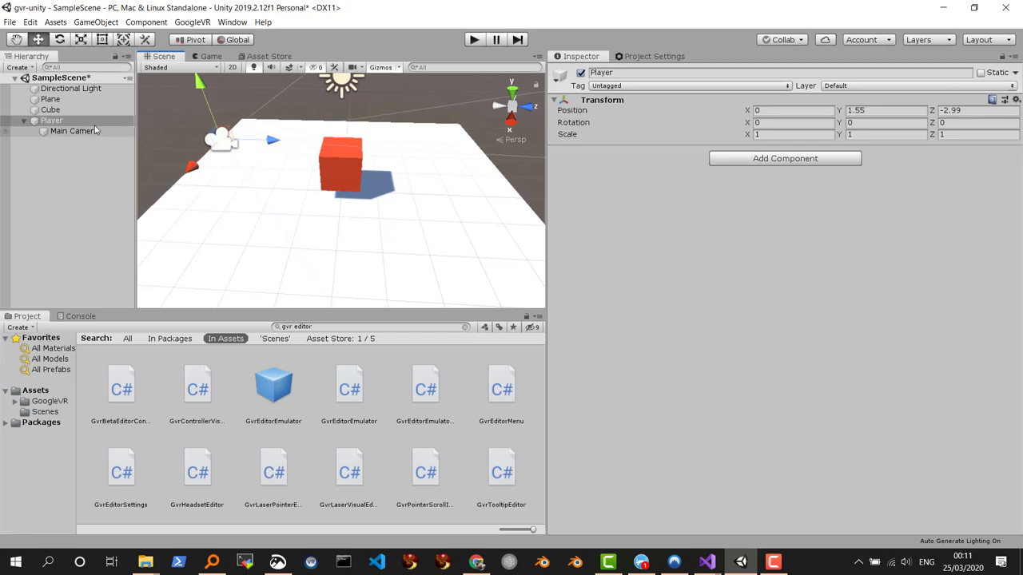
pyautogui.click(57, 132)
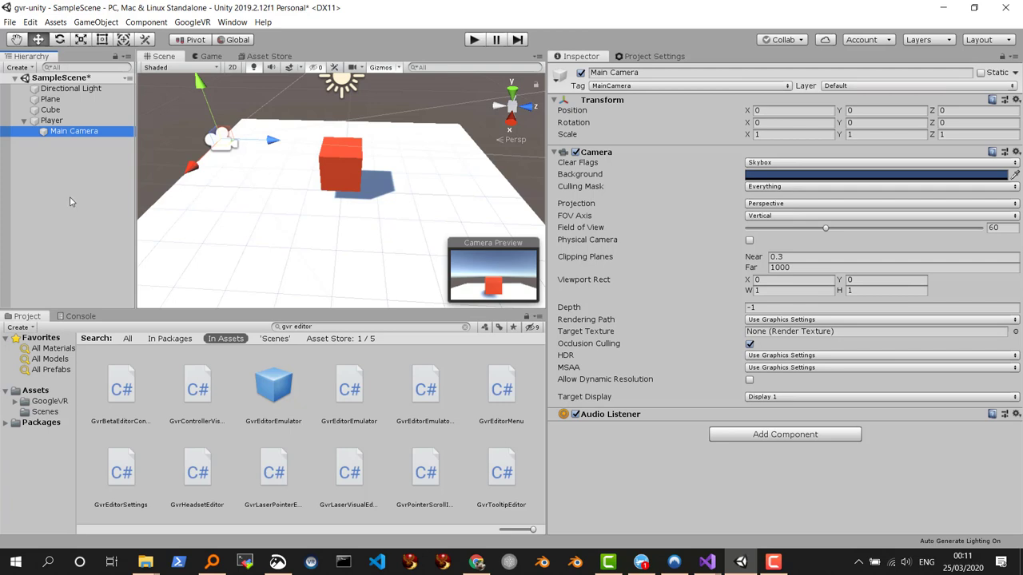
# Step: Search the Project for 'gvr' and drag GvrEditorEmulator into the Hierarchy
pyautogui.click(327, 328)
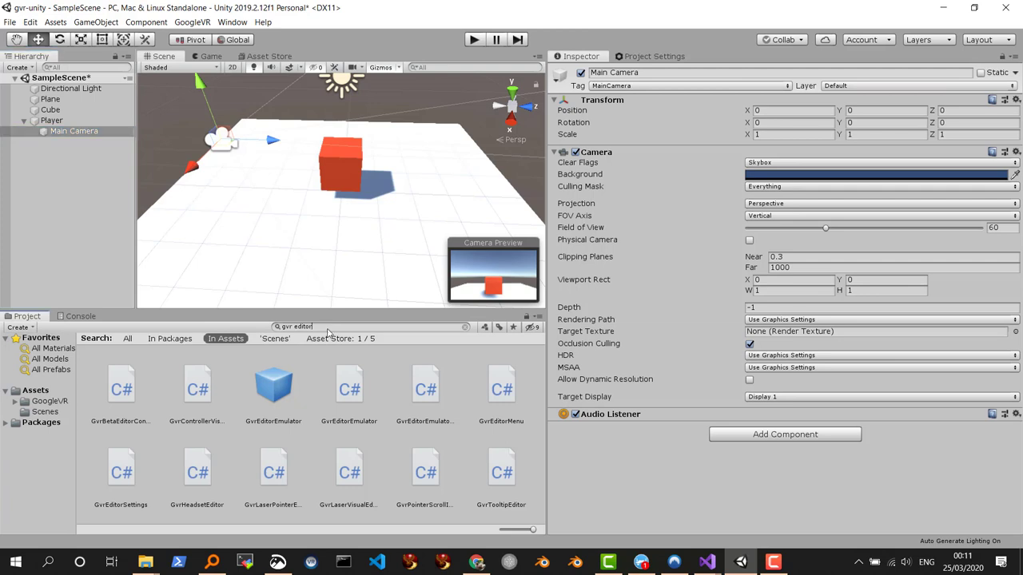
pyautogui.write('gvr')
pyautogui.moveTo(268, 388); pyautogui.dragTo(50, 185)
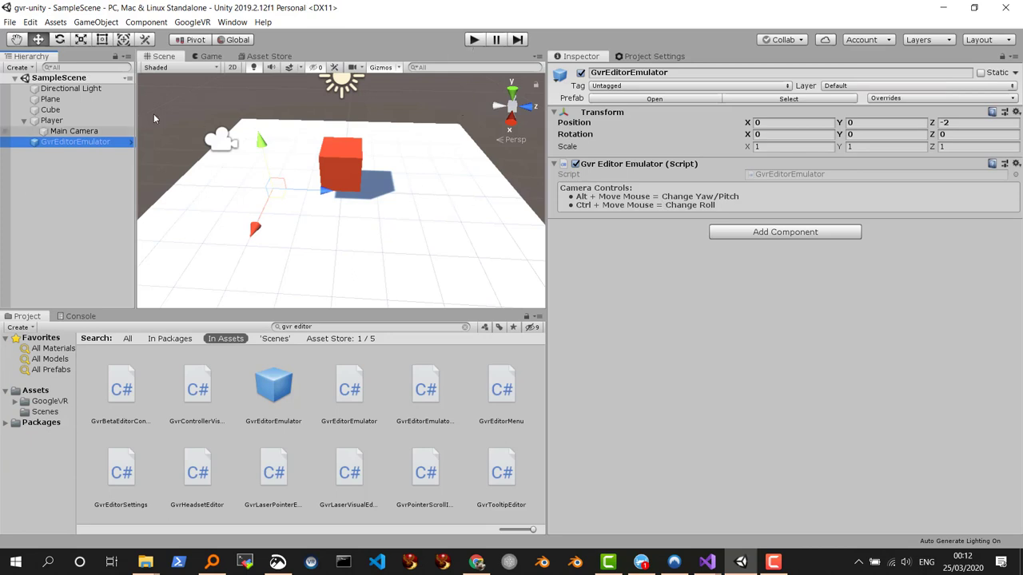
pyautogui.click(472, 39)
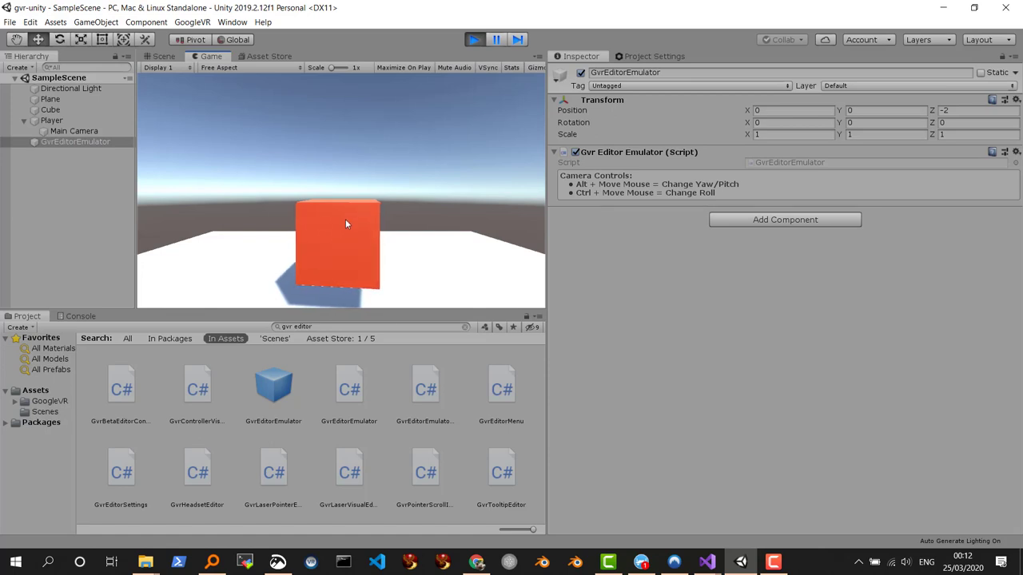
pyautogui.press('alt')
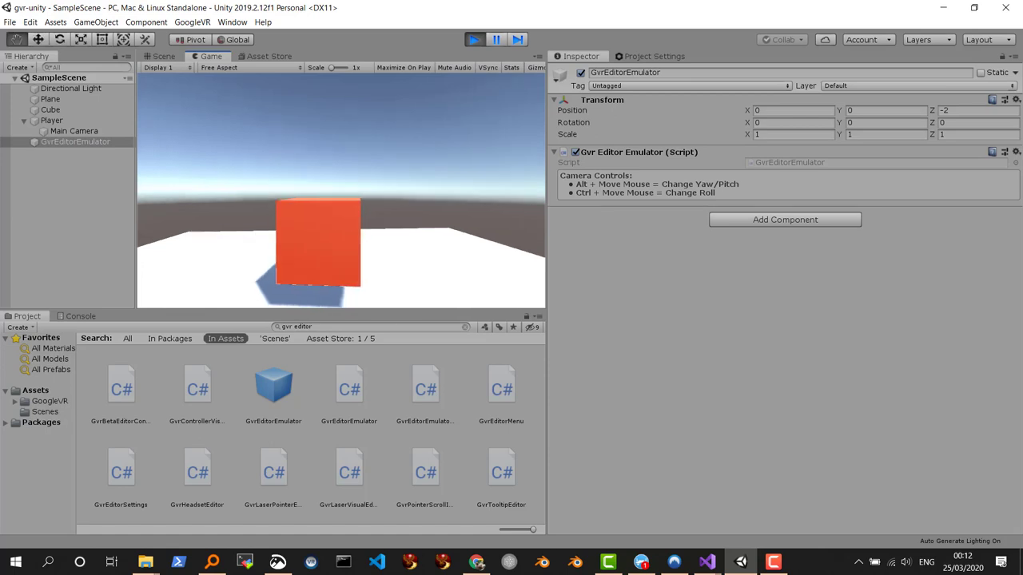
pyautogui.press('alt')
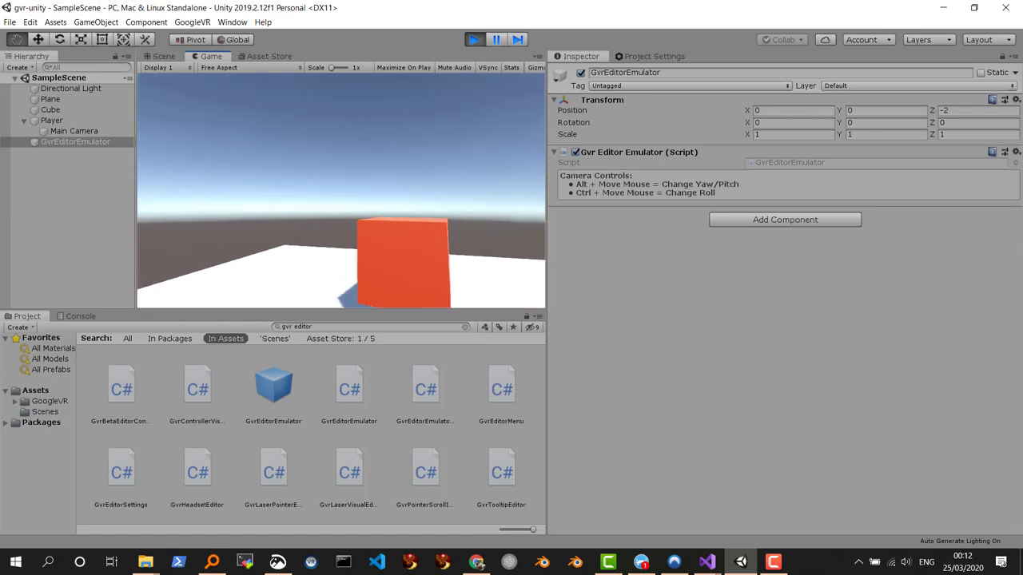
pyautogui.press('alt')
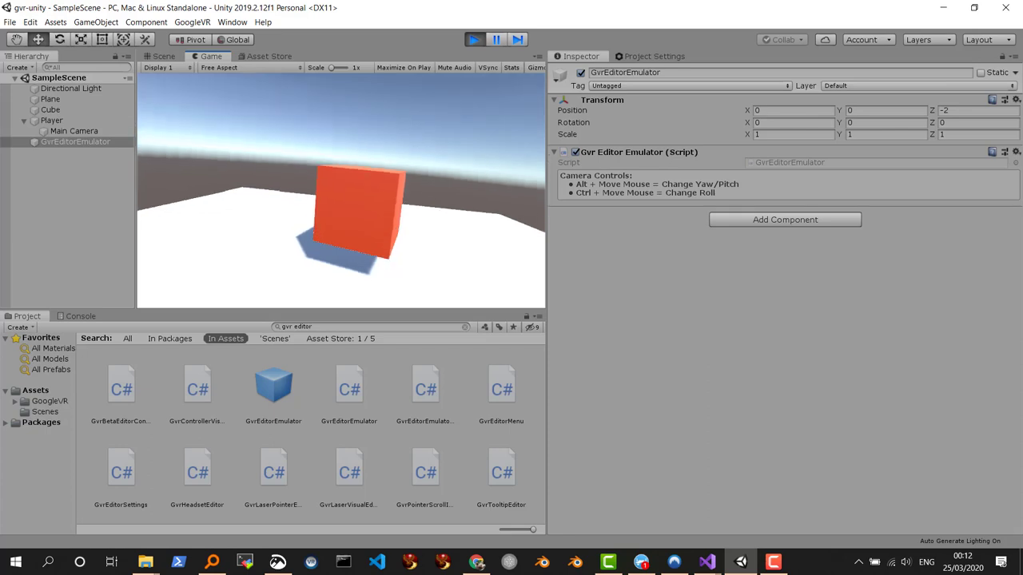
pyautogui.press('ctrl')
pyautogui.press('ctrl')
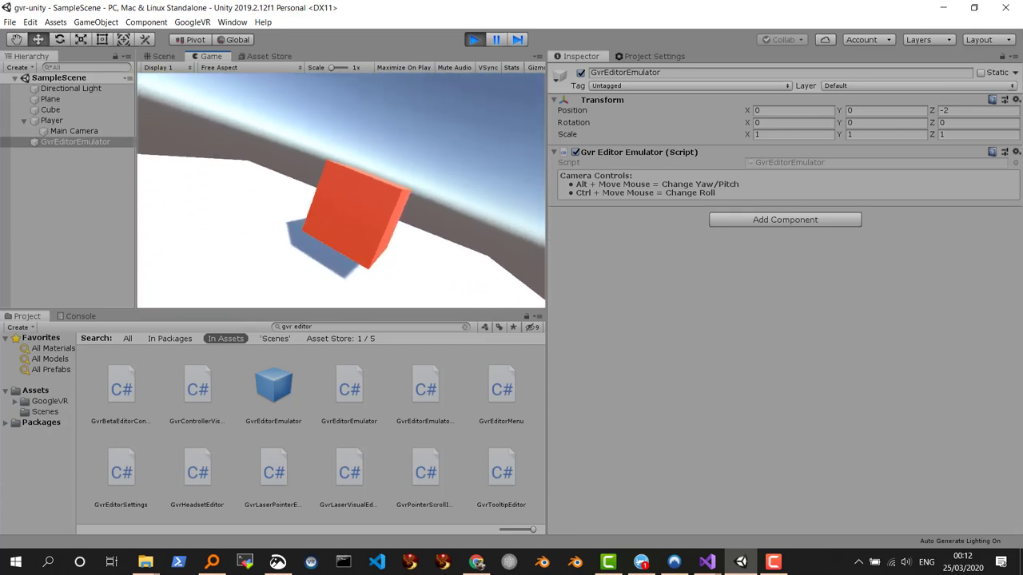
pyautogui.press('ctrl')
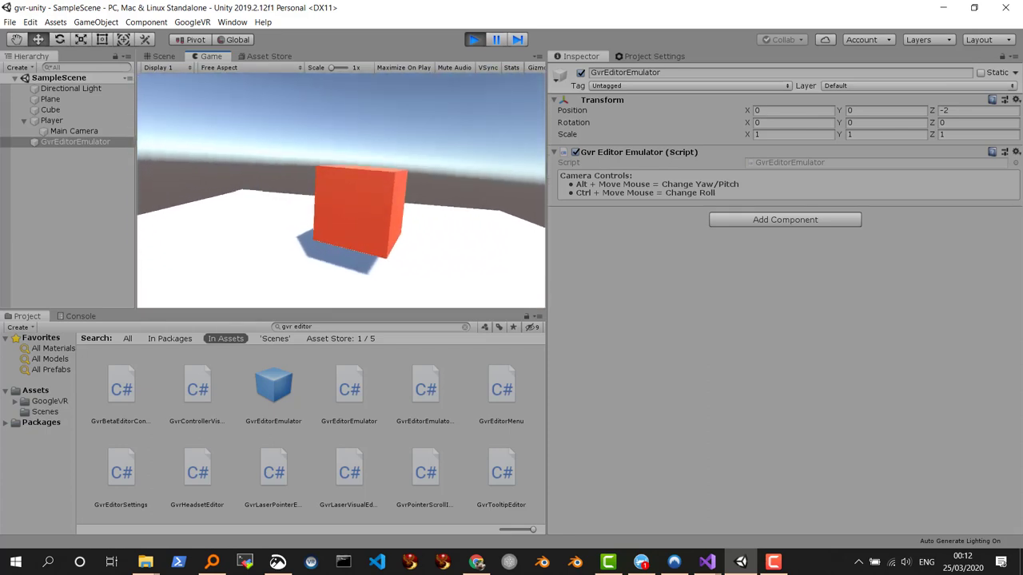
pyautogui.press('ctrl')
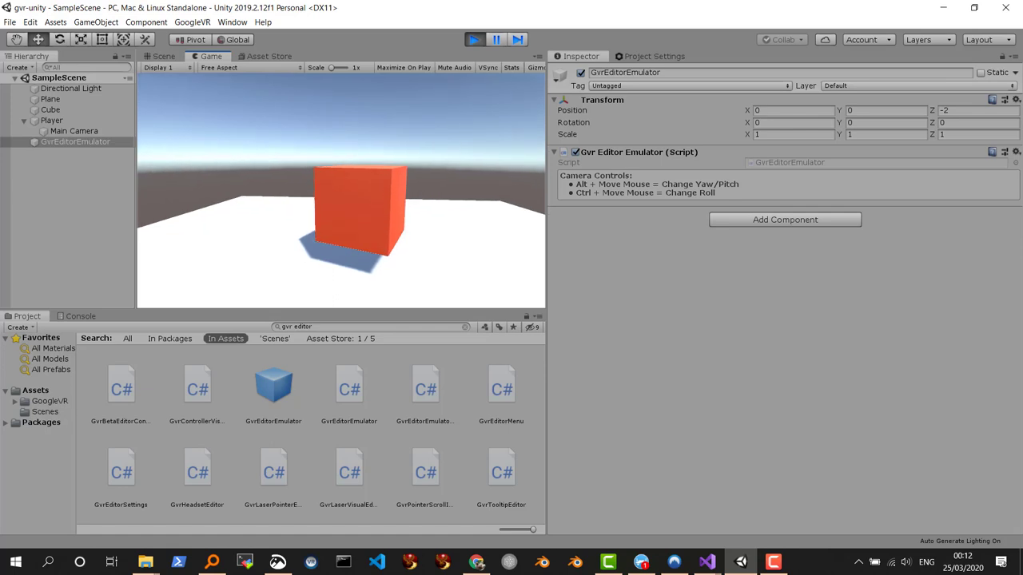
pyautogui.click(474, 39)
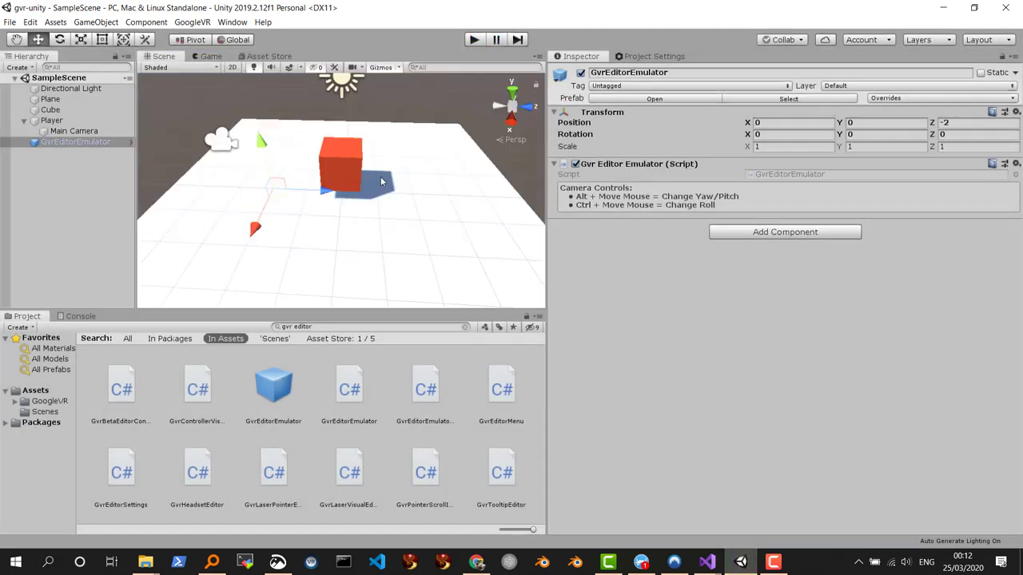
# Step: Set the Cube's Ruota Speed to 10 and run the scene to watch it spin
pyautogui.click(49, 110)
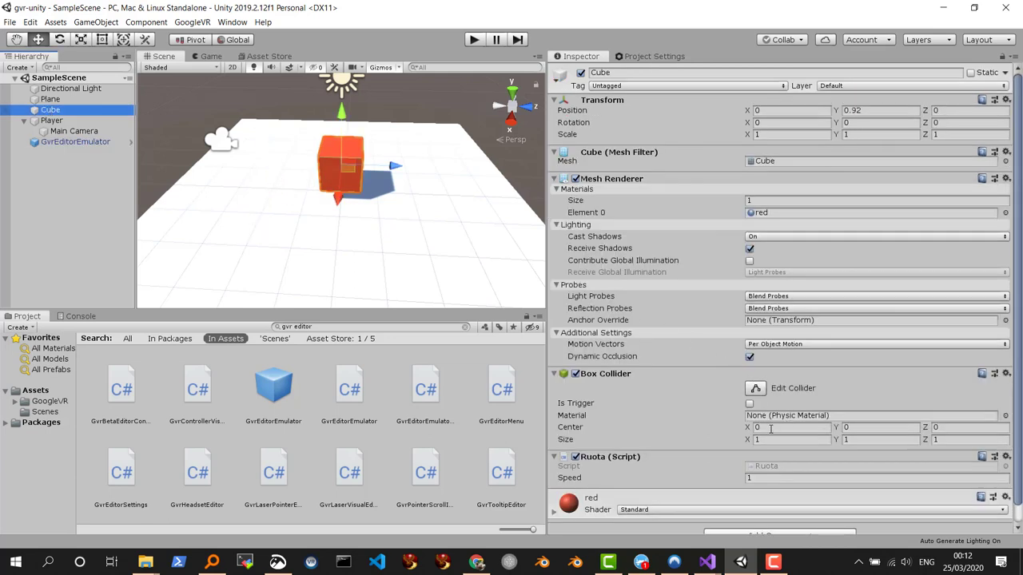
pyautogui.click(755, 478)
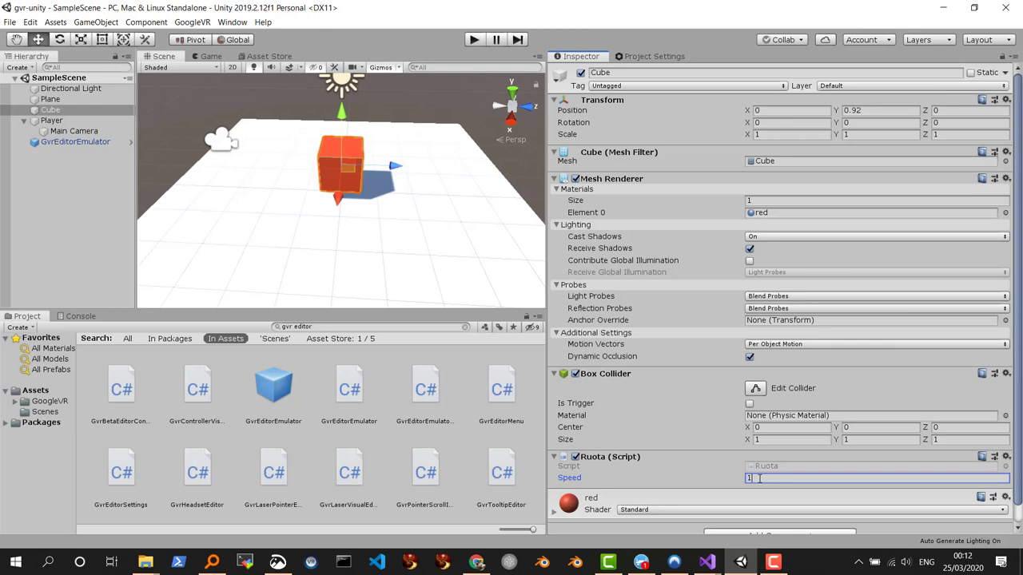
pyautogui.write('0')
pyautogui.press('Return')
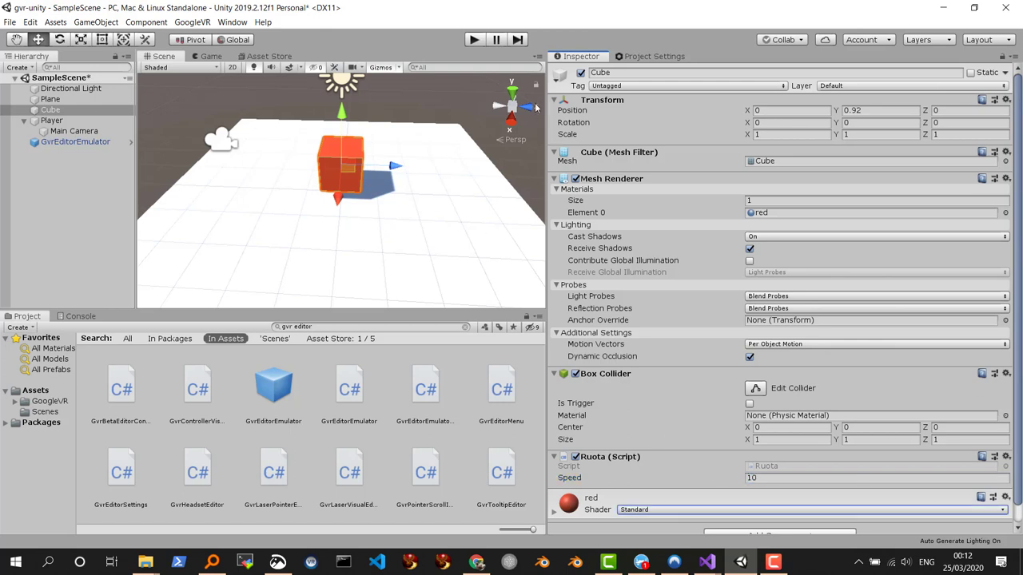
pyautogui.click(472, 40)
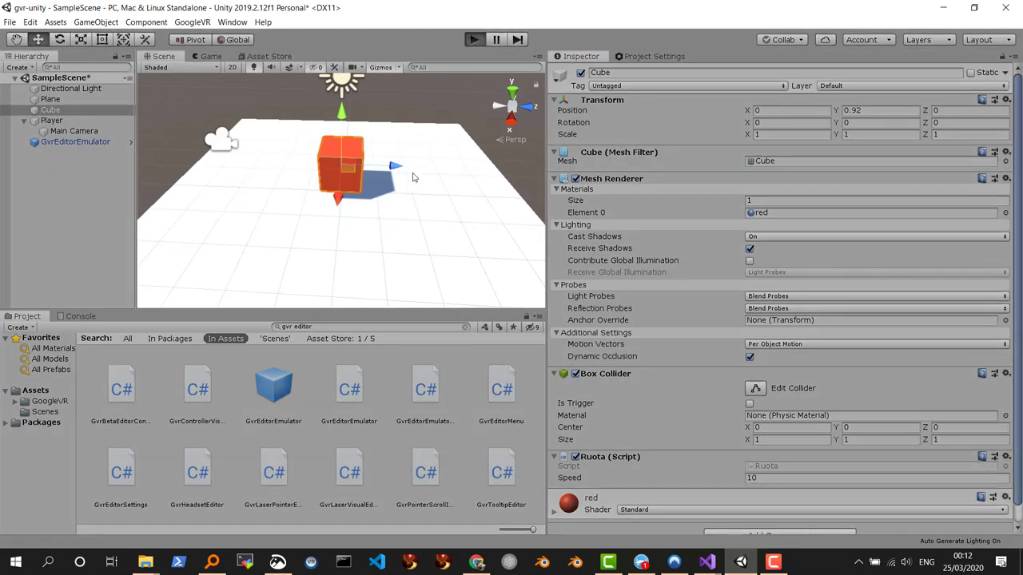